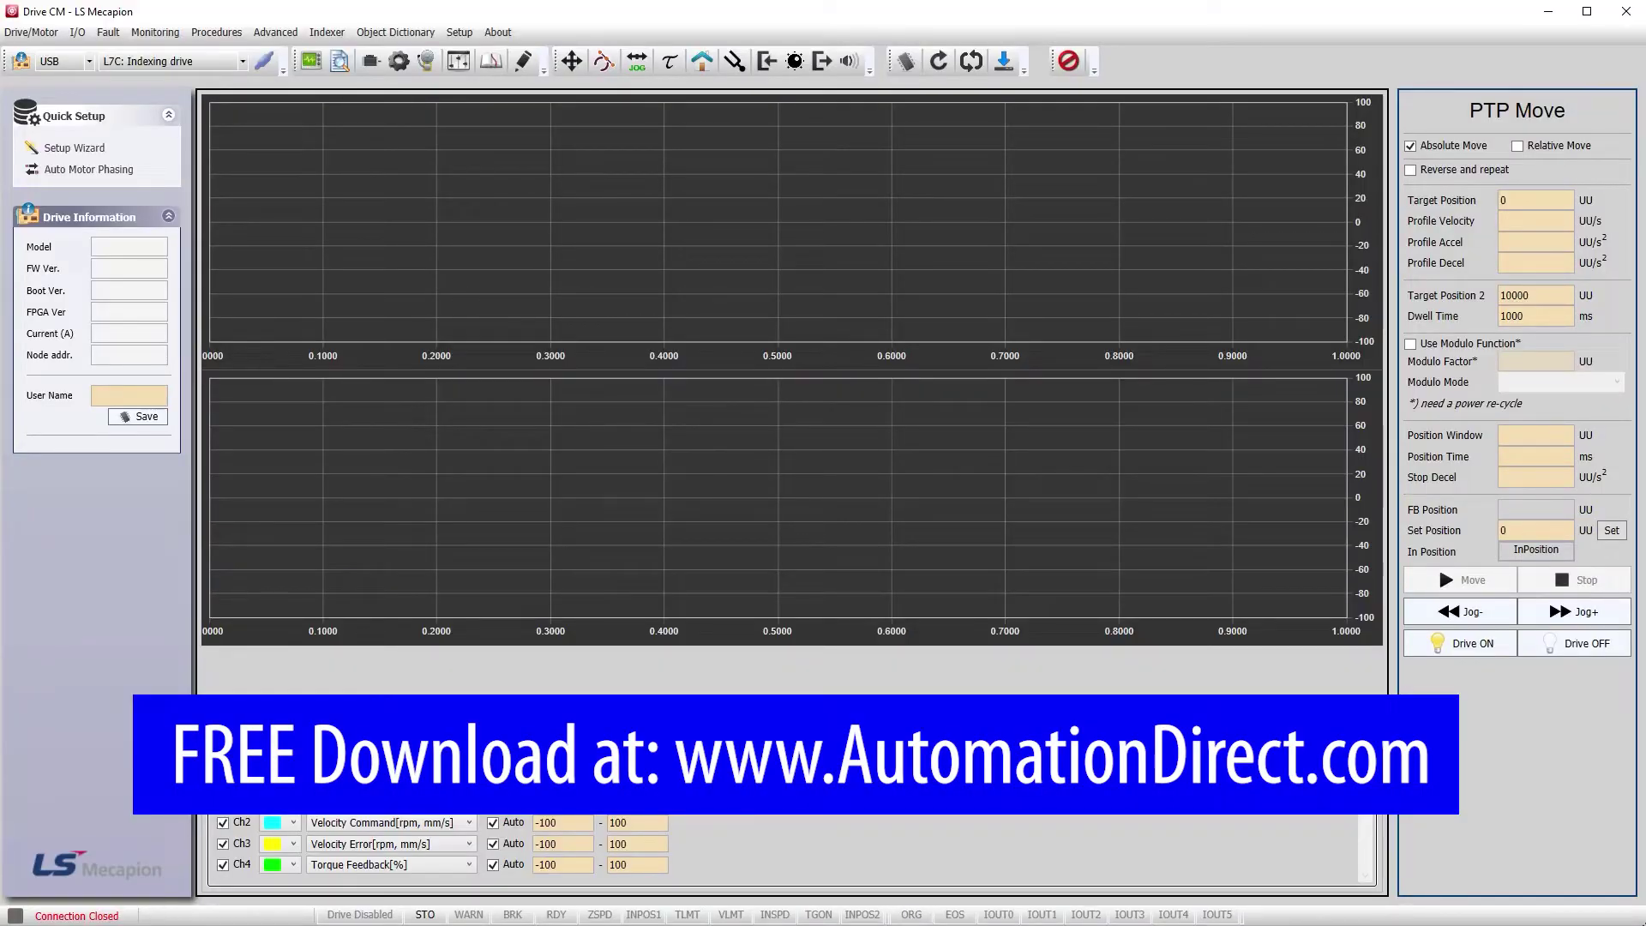
# Step: Keep L7C: Indexing as the drive type and connect to the L7CA004 drive over USB
pyautogui.click(163, 61)
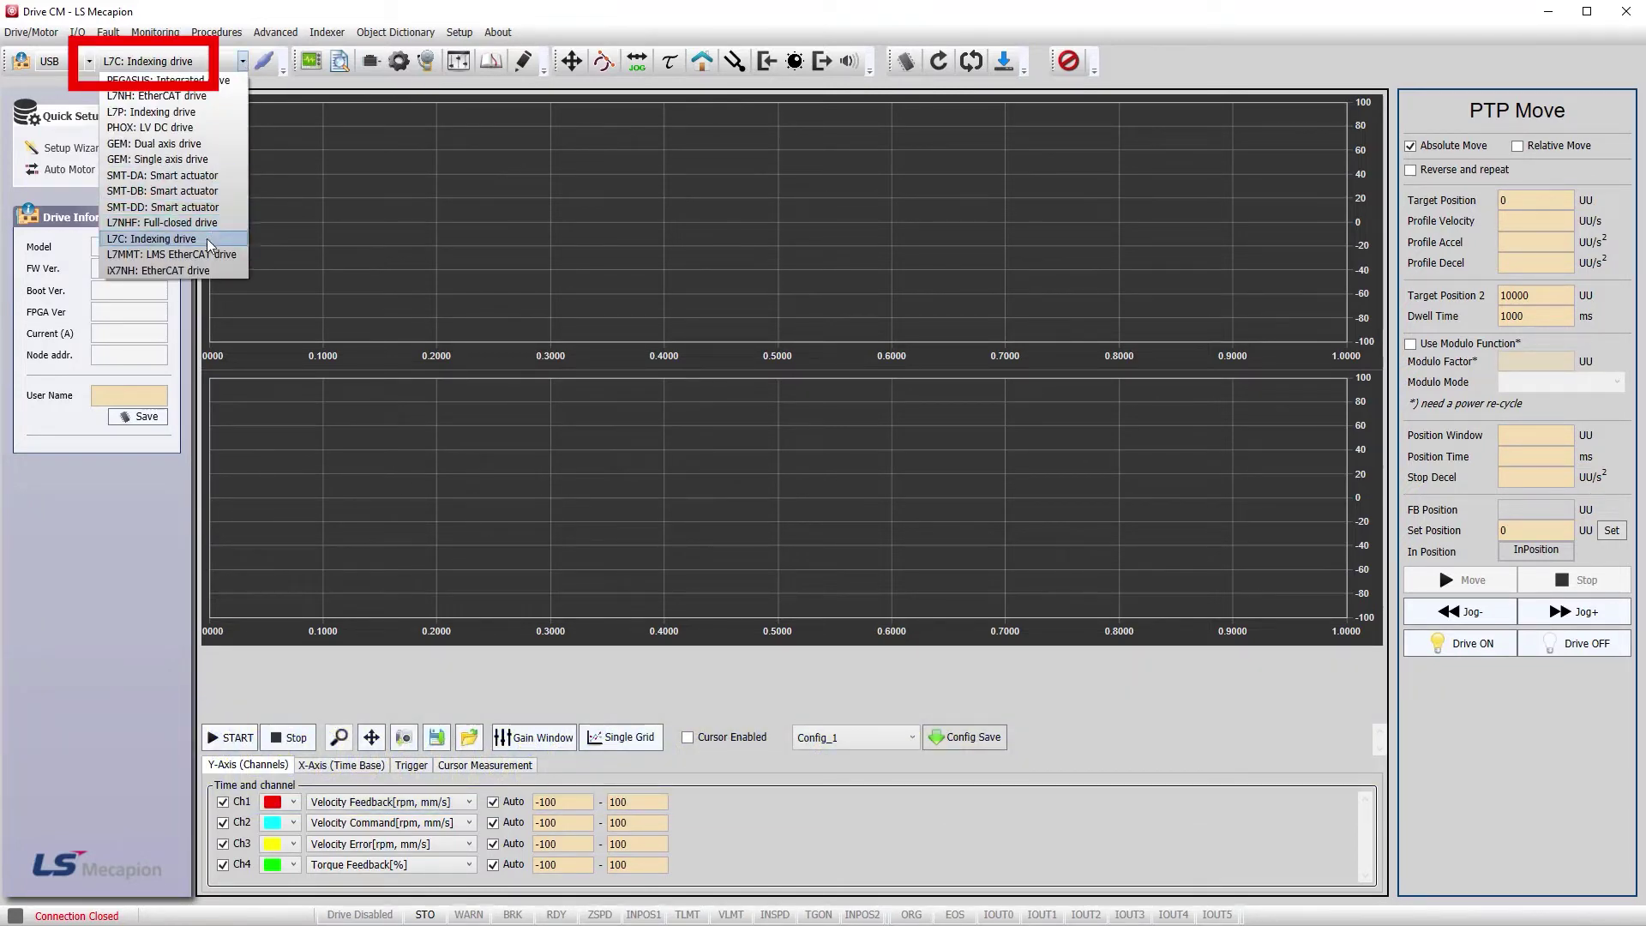
pyautogui.click(276, 119)
pyautogui.click(264, 61)
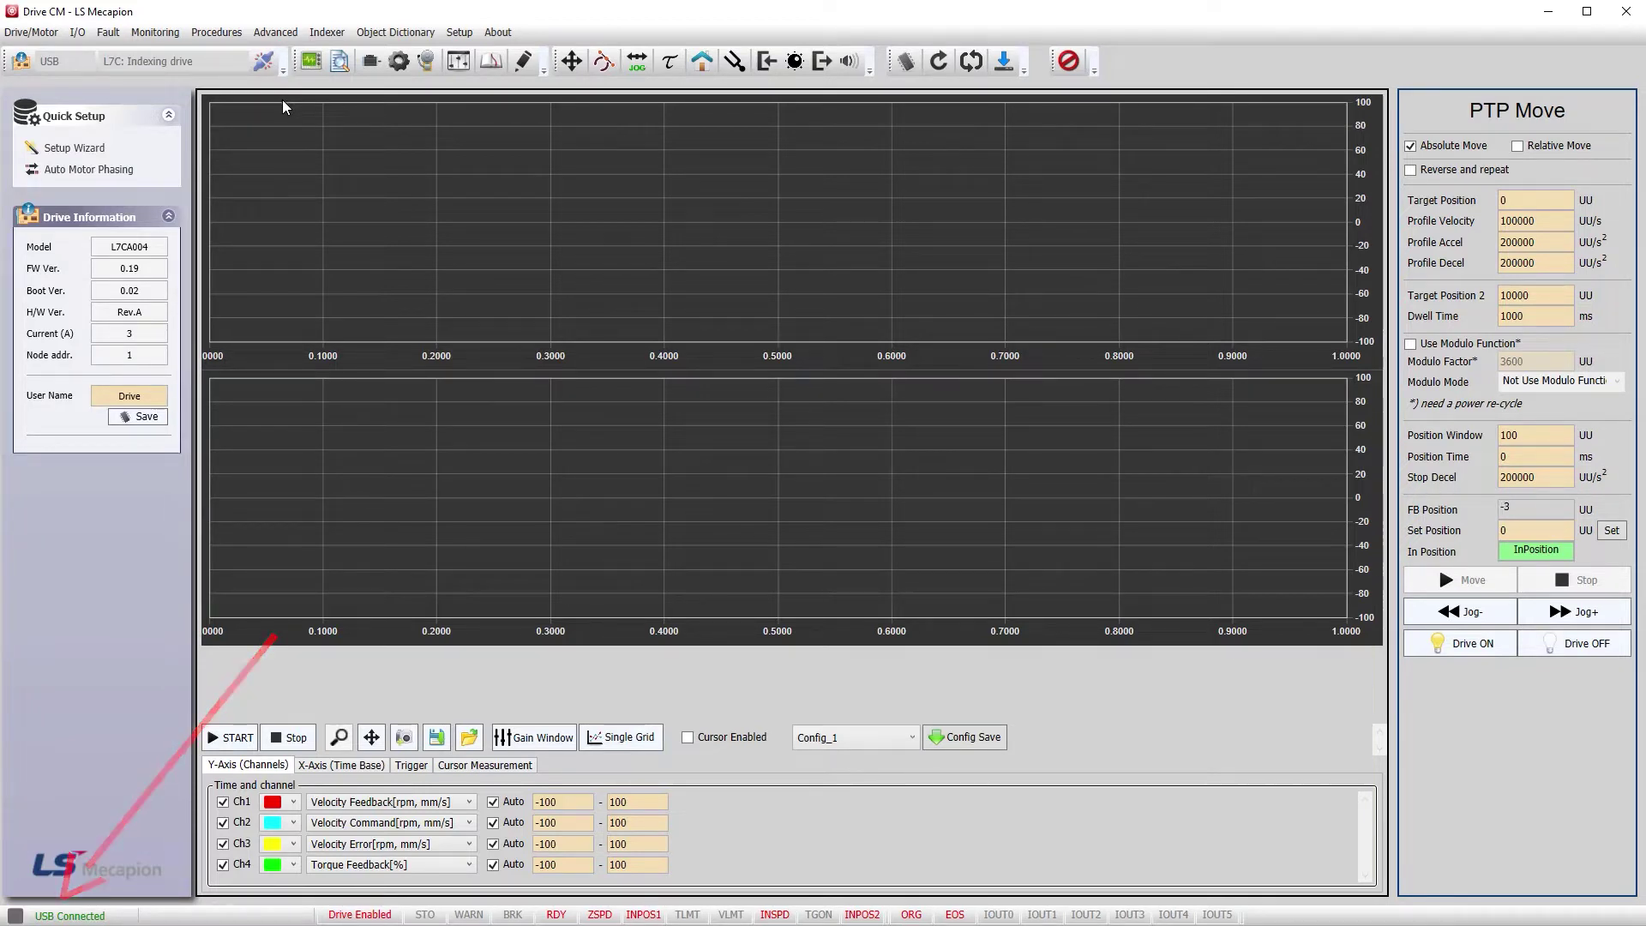
# Step: Restore the L7C drive's parameters to factory settings, then soft-reset the drive
pyautogui.click(467, 35)
pyautogui.click(514, 89)
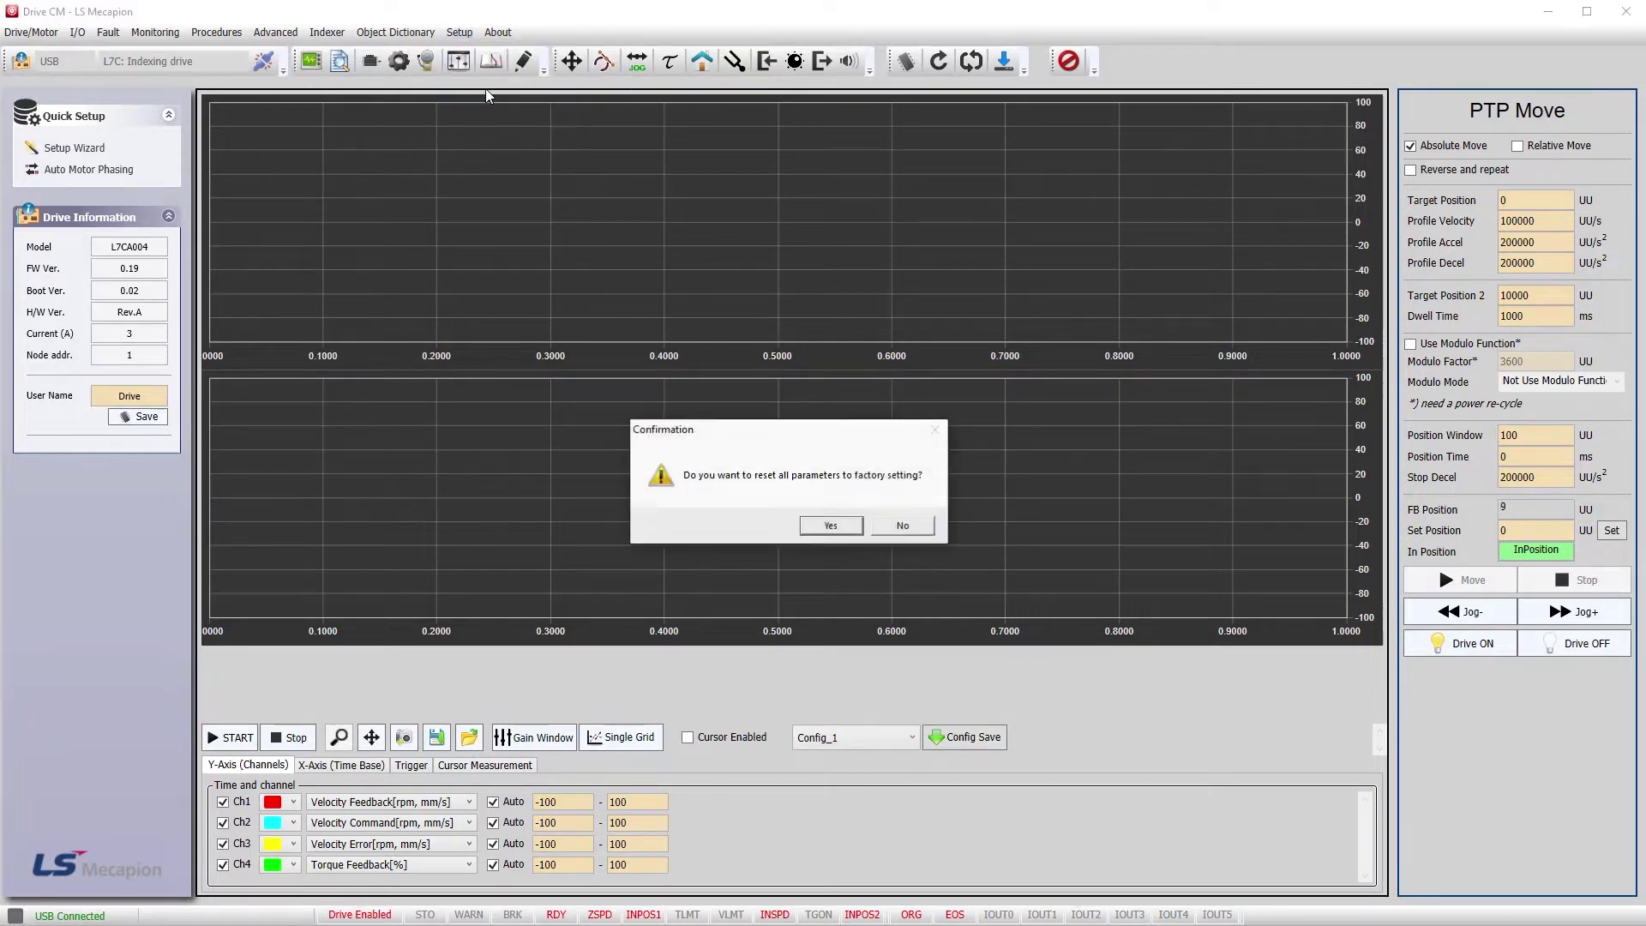
pyautogui.click(828, 529)
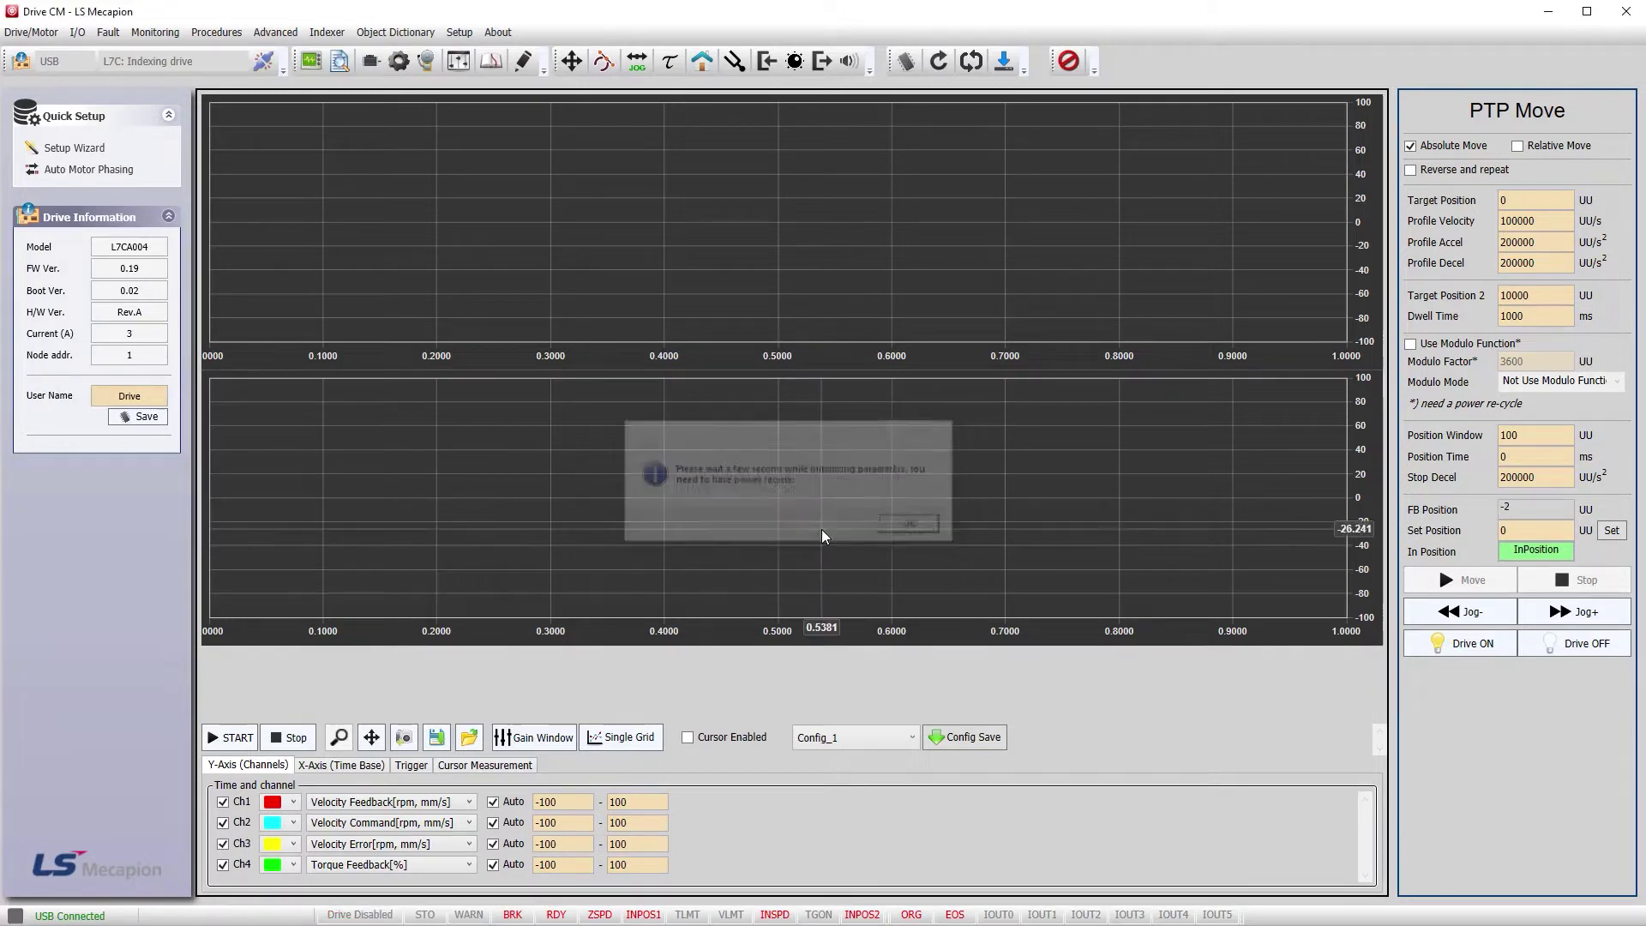
pyautogui.click(971, 62)
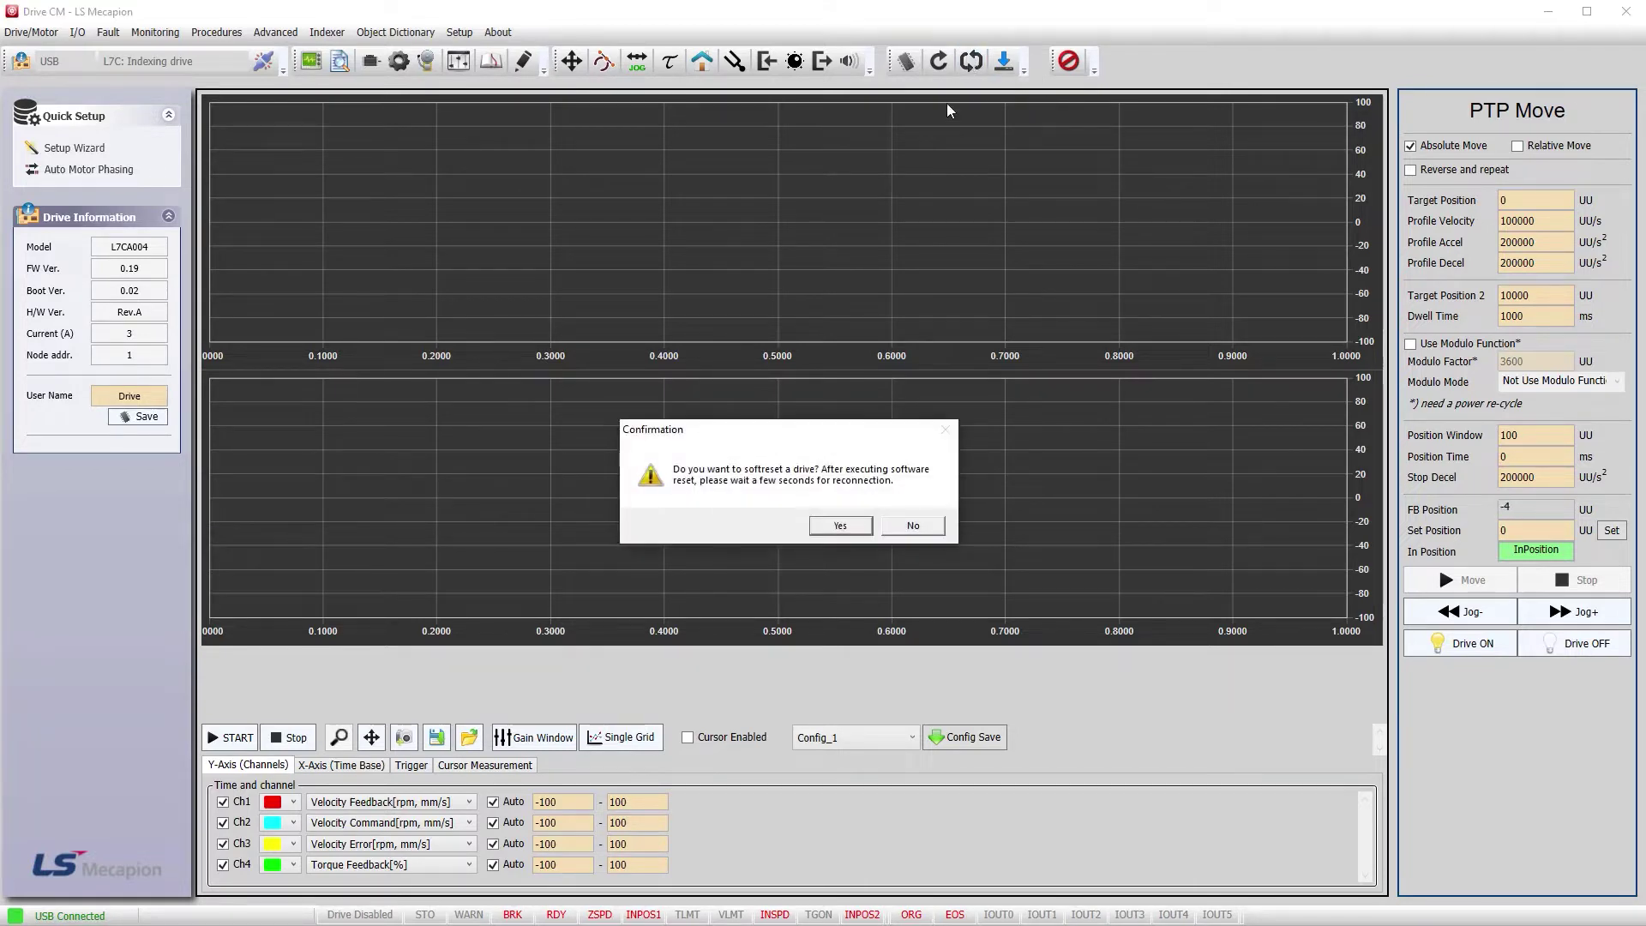
pyautogui.click(858, 526)
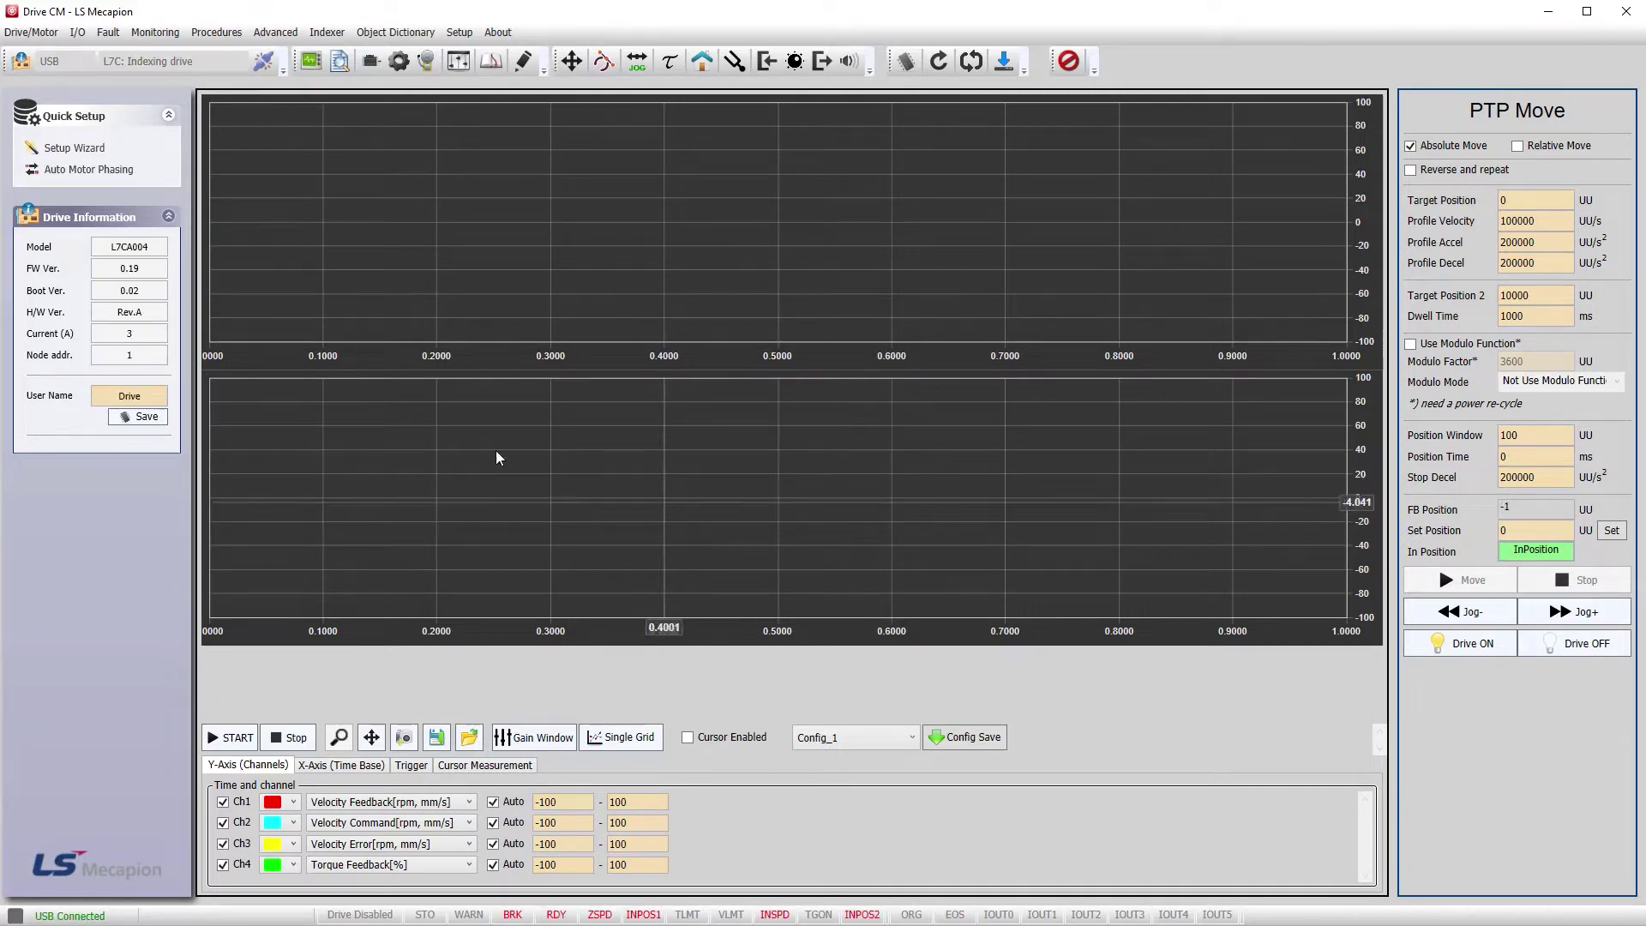
# Step: Start the Setup Wizard online, read the drive's parameters, and reach Motor/Encoder Auto Setting
pyautogui.click(75, 148)
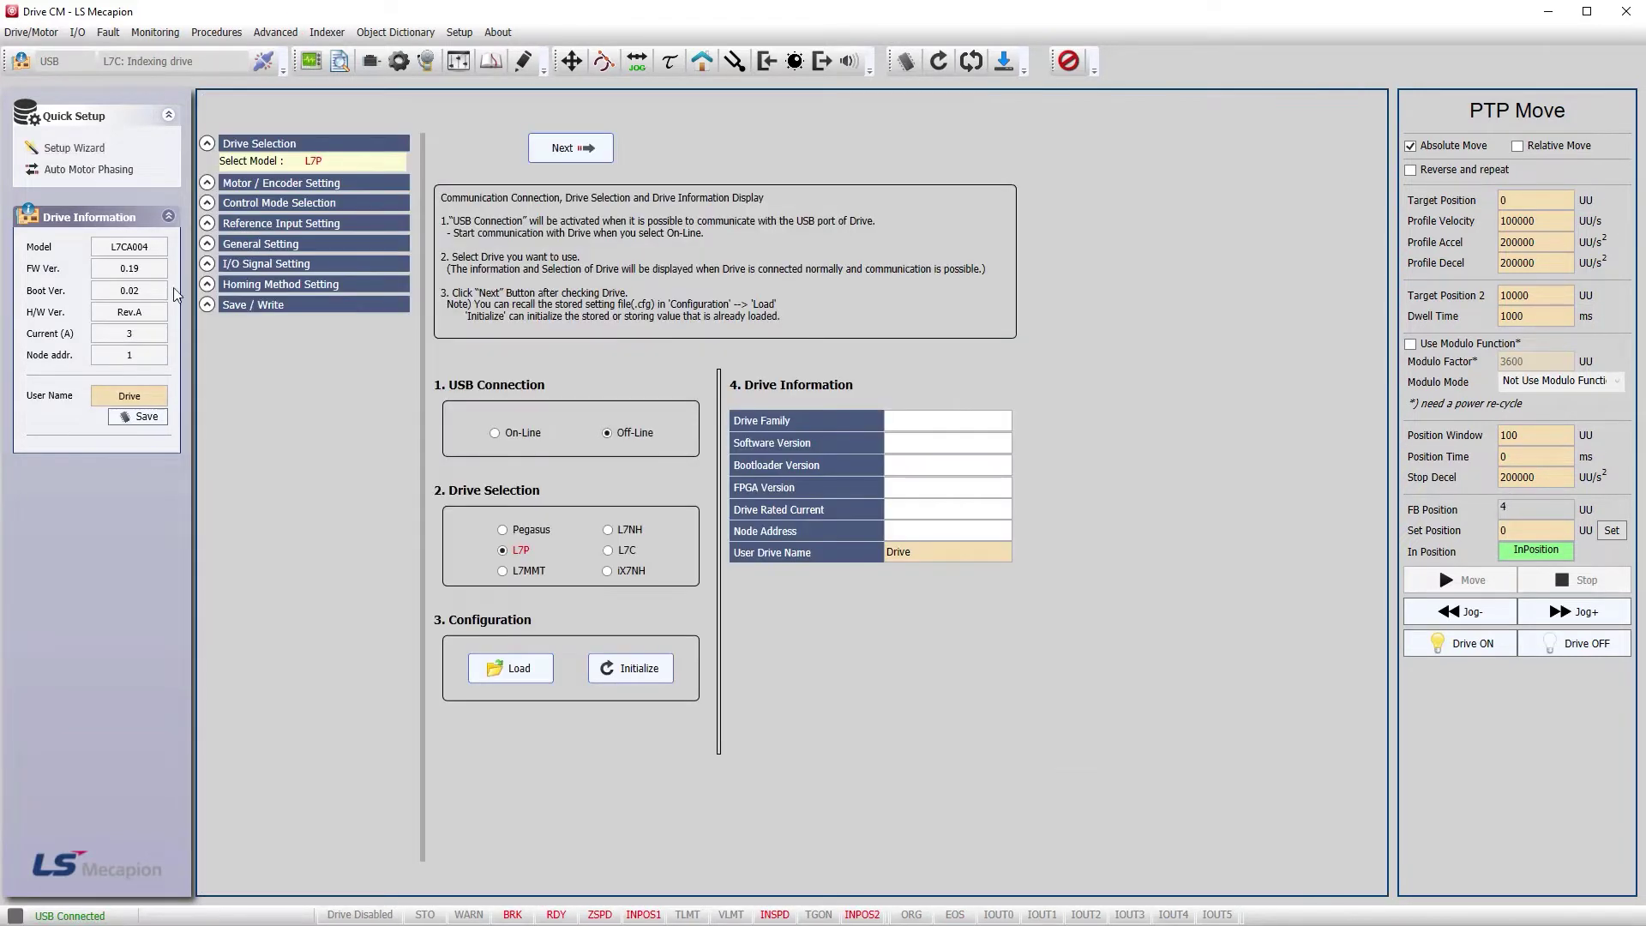
pyautogui.click(495, 434)
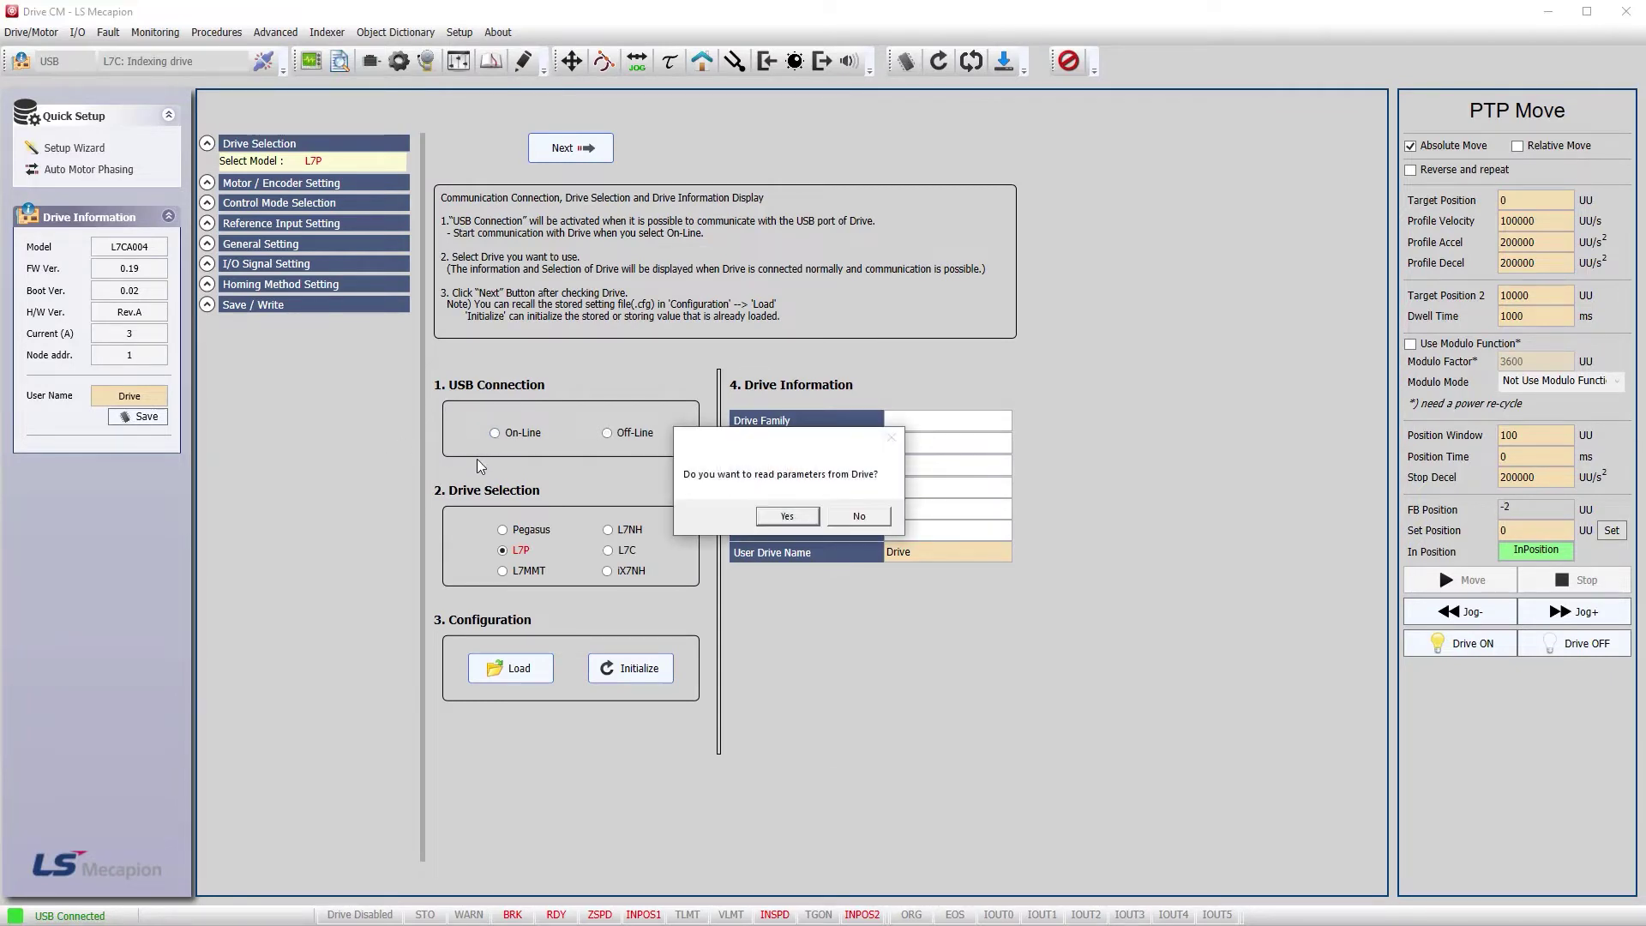
pyautogui.click(779, 517)
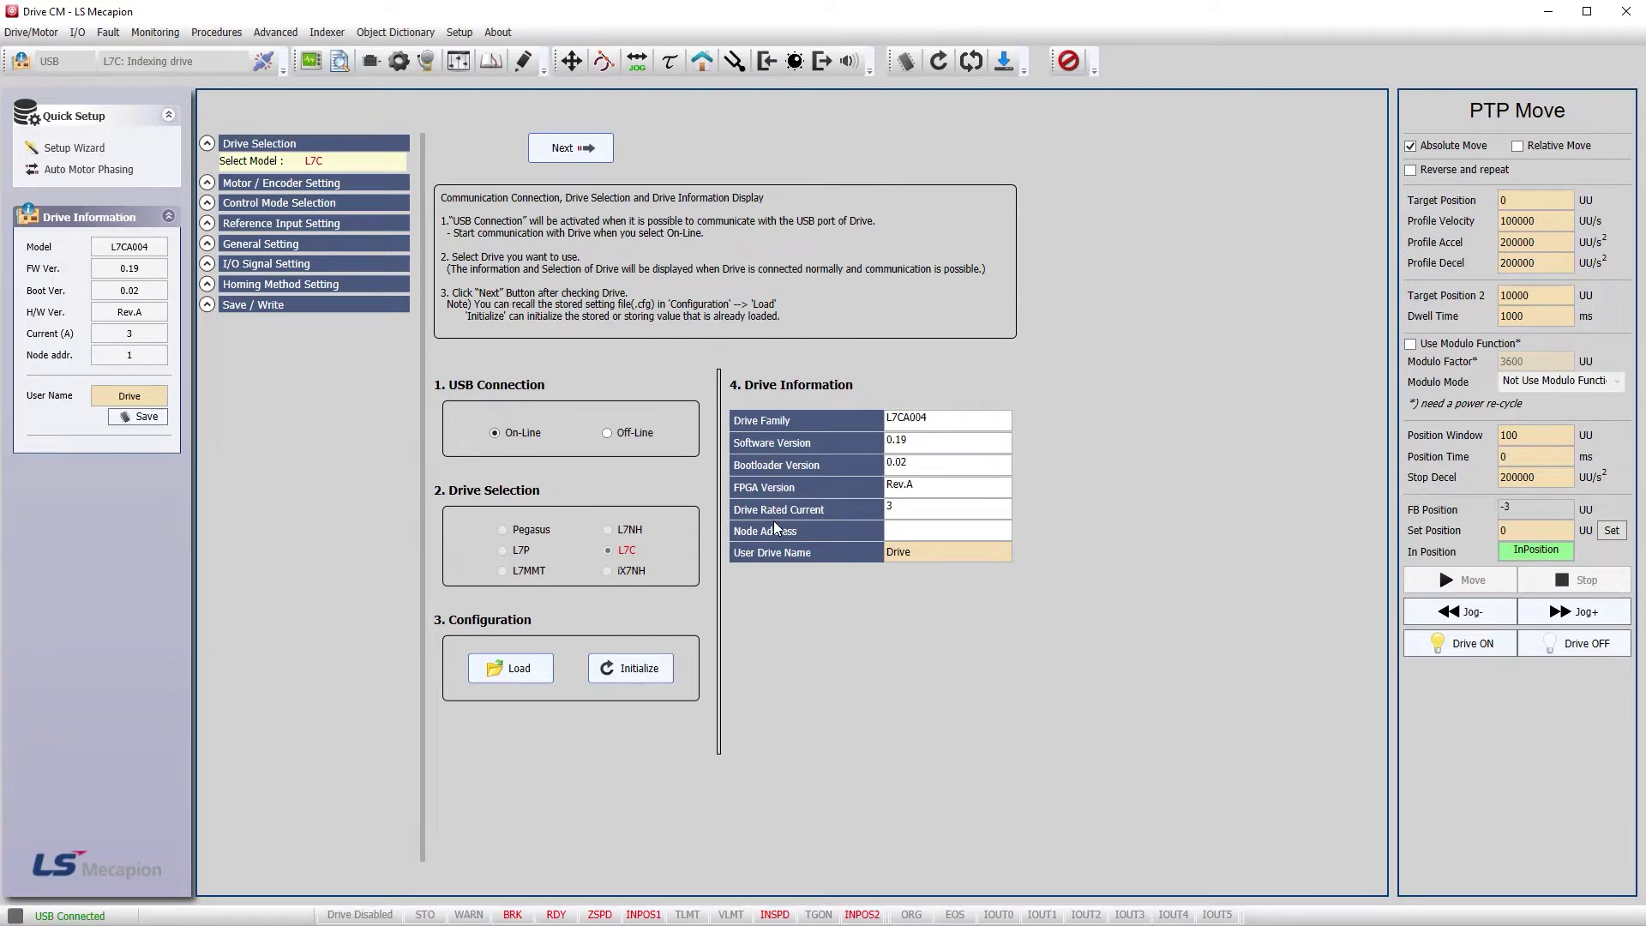
pyautogui.click(562, 150)
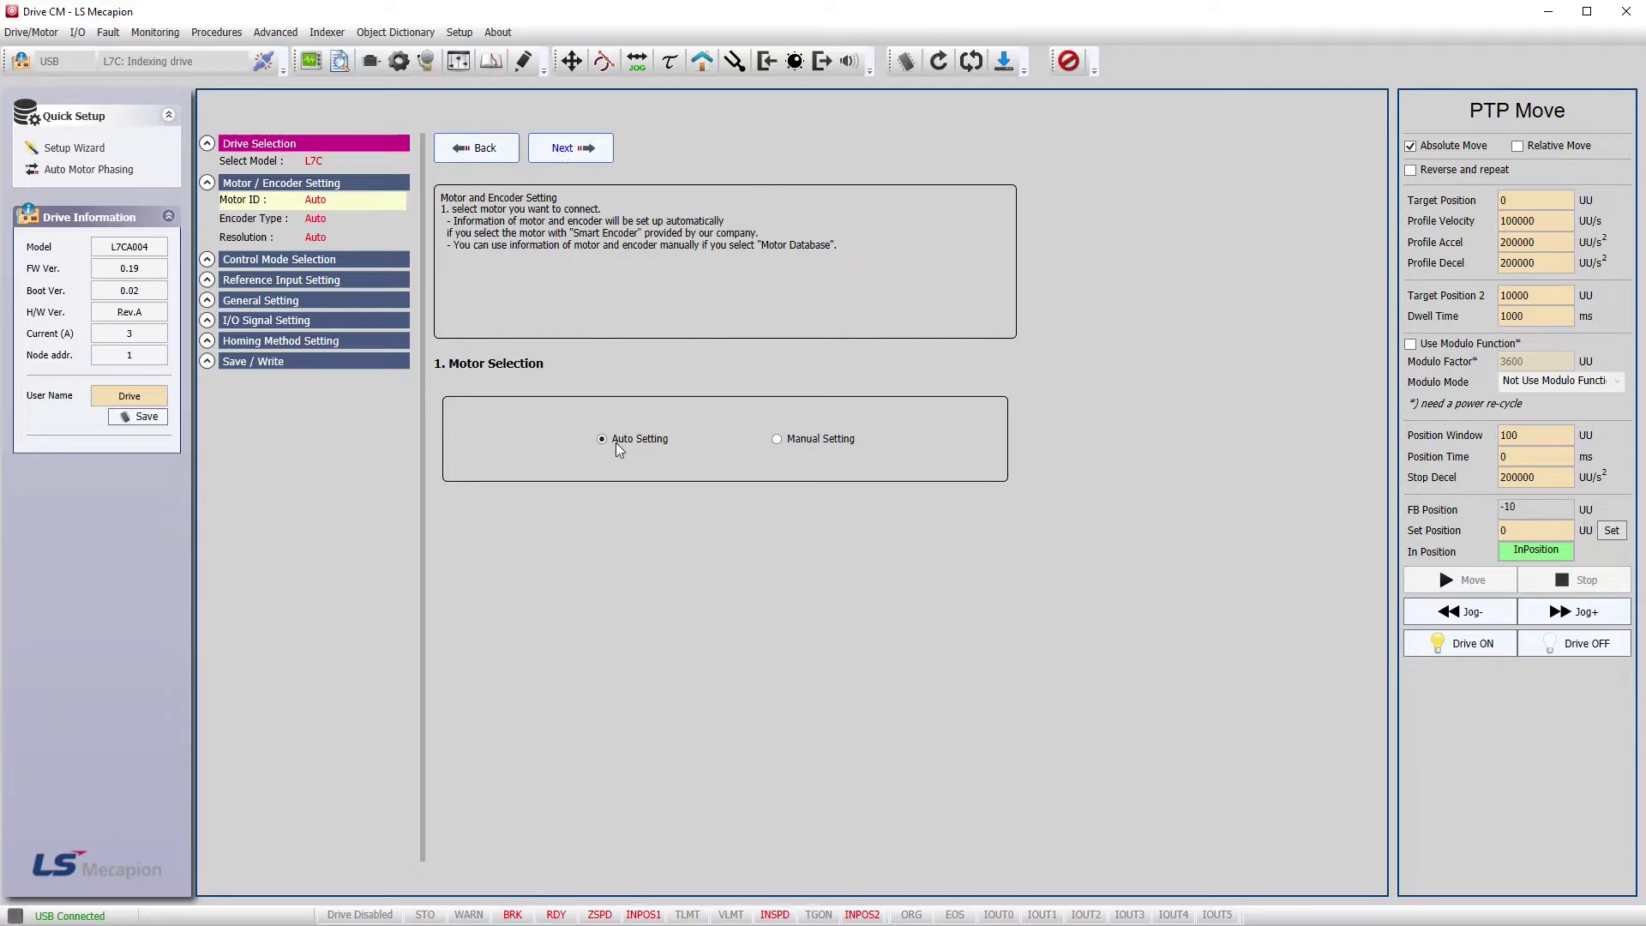
# Step: After trying the other modes, settle on Index Position (0) control and proceed to Reference Input Setting
pyautogui.click(559, 149)
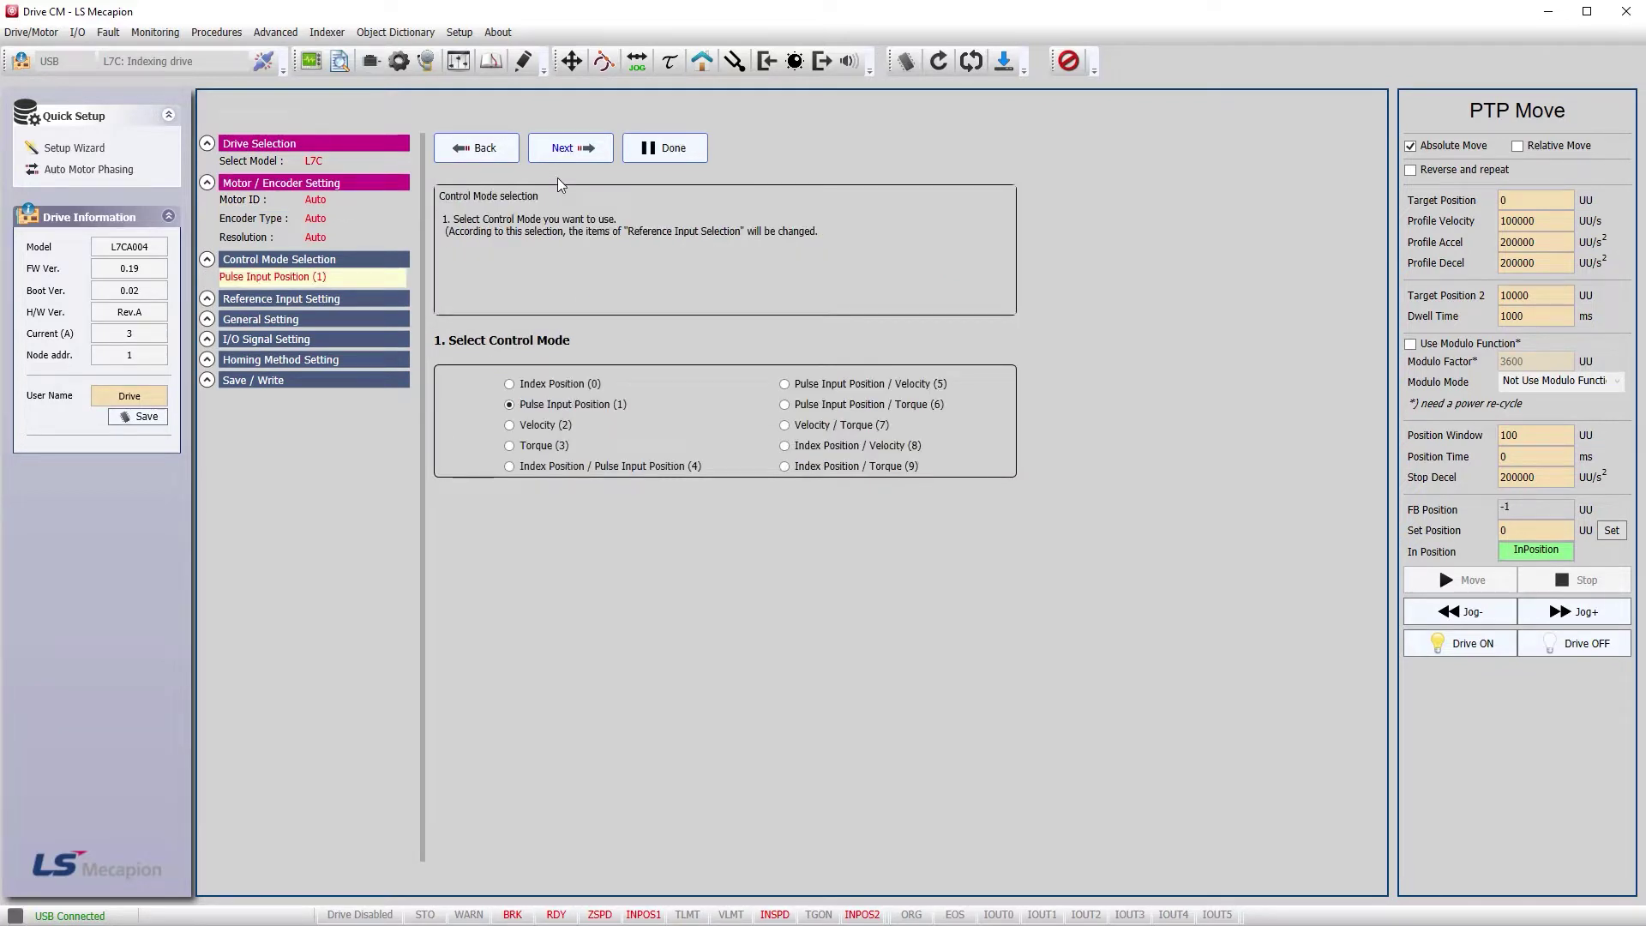
pyautogui.click(510, 384)
pyautogui.click(510, 426)
pyautogui.click(509, 446)
pyautogui.click(510, 405)
pyautogui.click(509, 466)
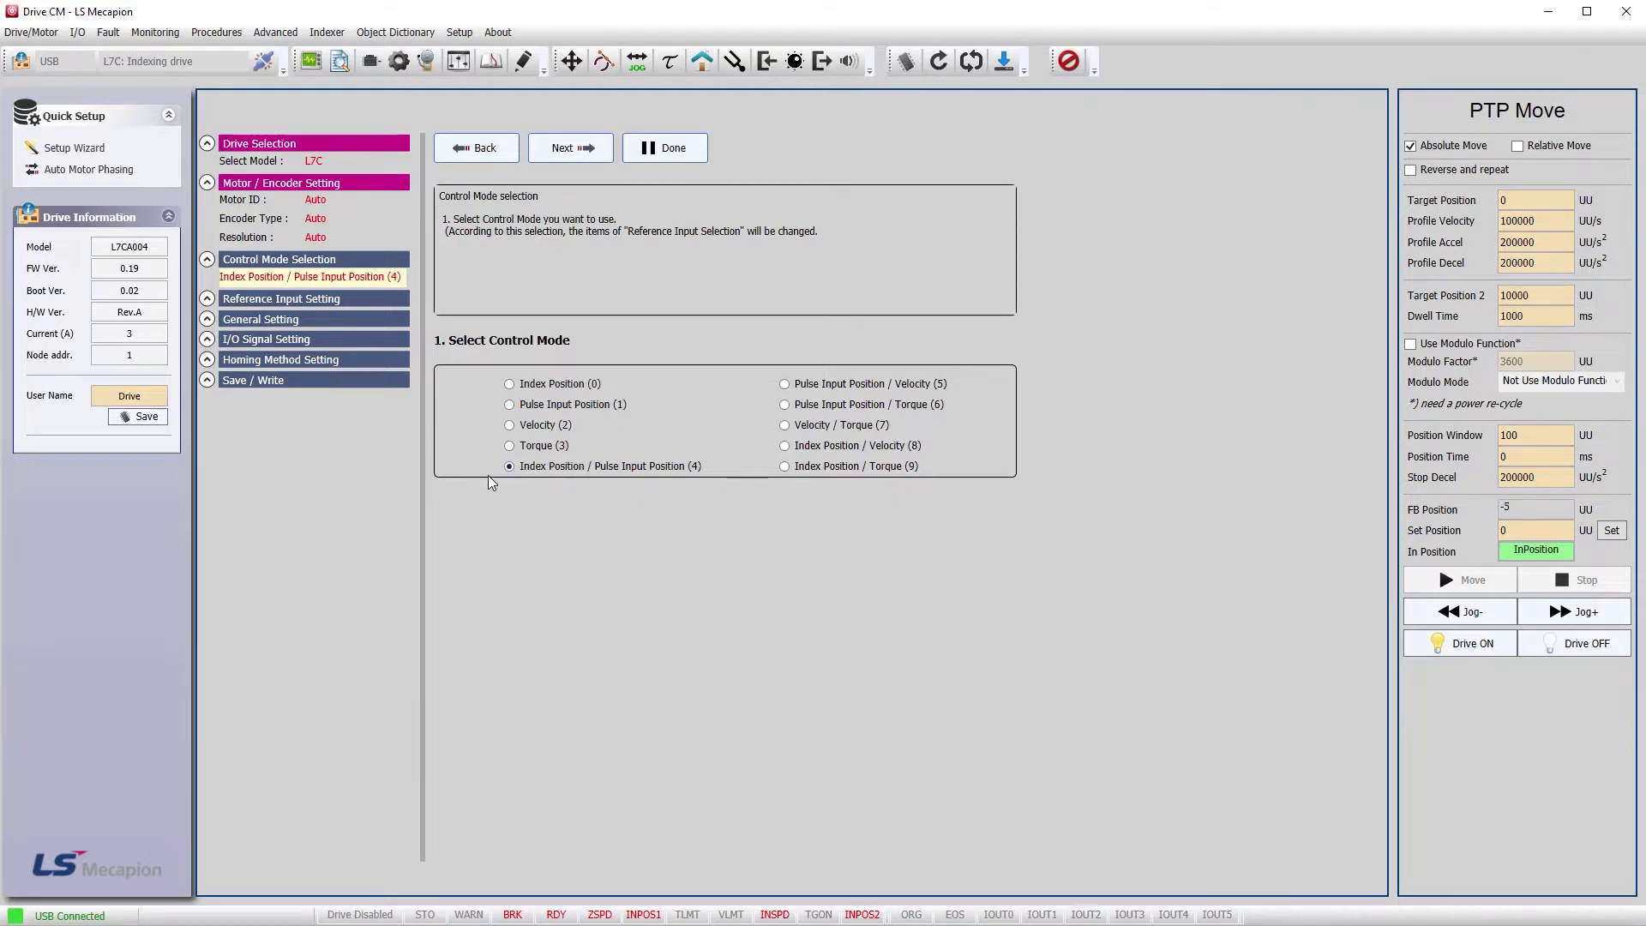
pyautogui.click(509, 384)
pyautogui.click(554, 155)
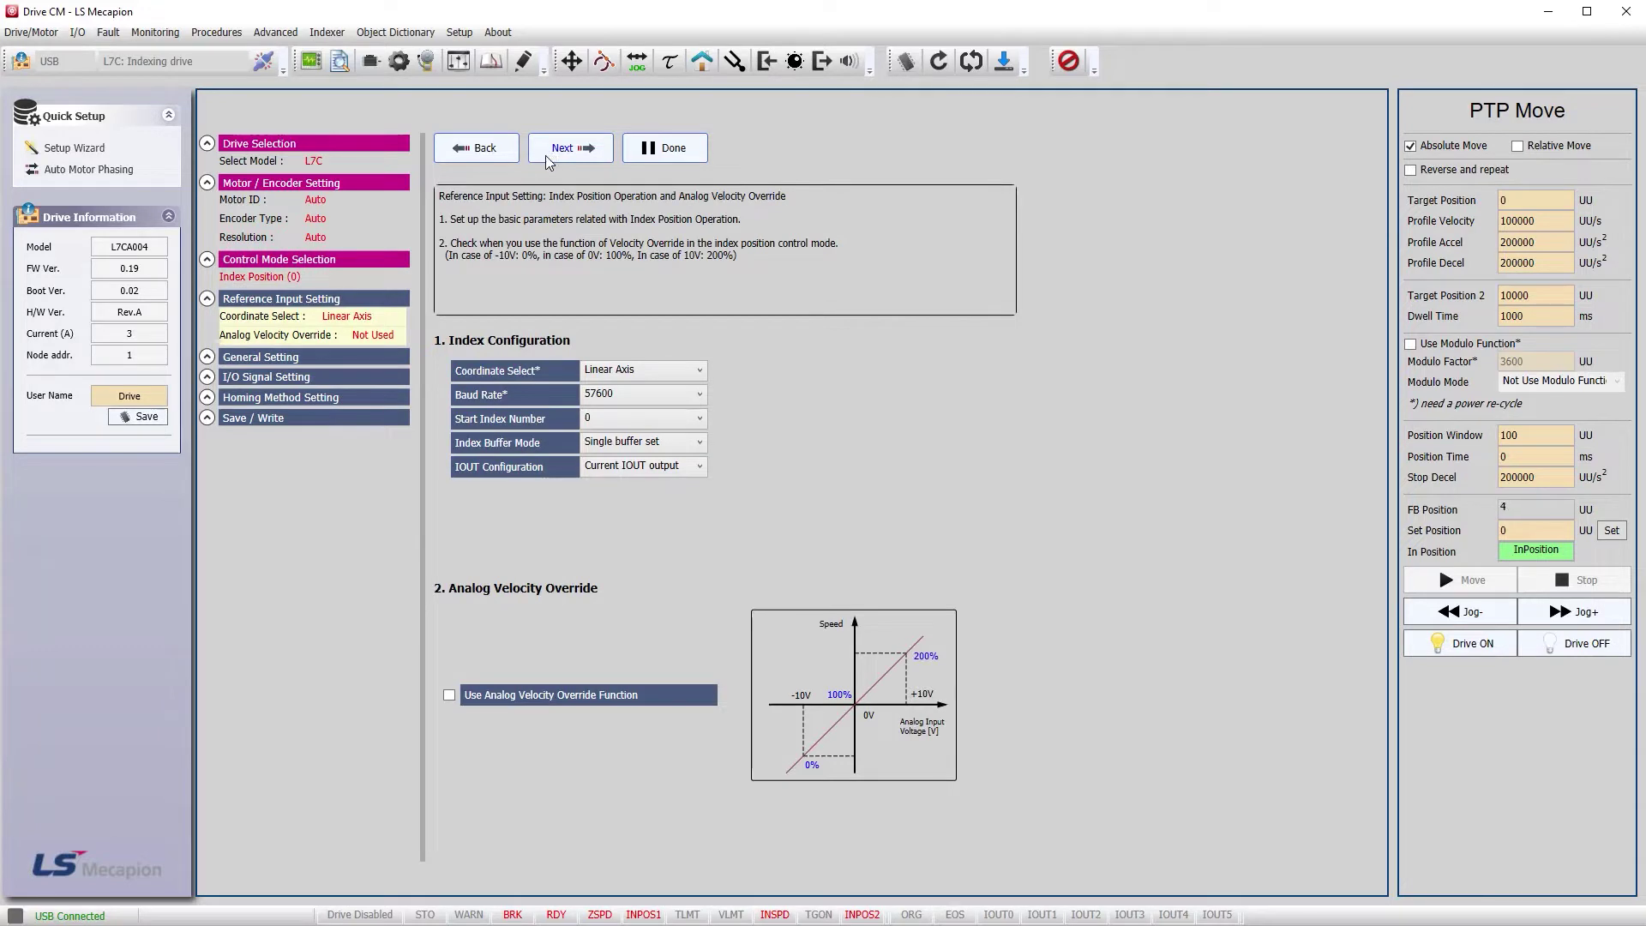
# Step: Set positive commands to rotate the motor counter-clockwise, keeping the 1/1 gear ratio
pyautogui.click(550, 162)
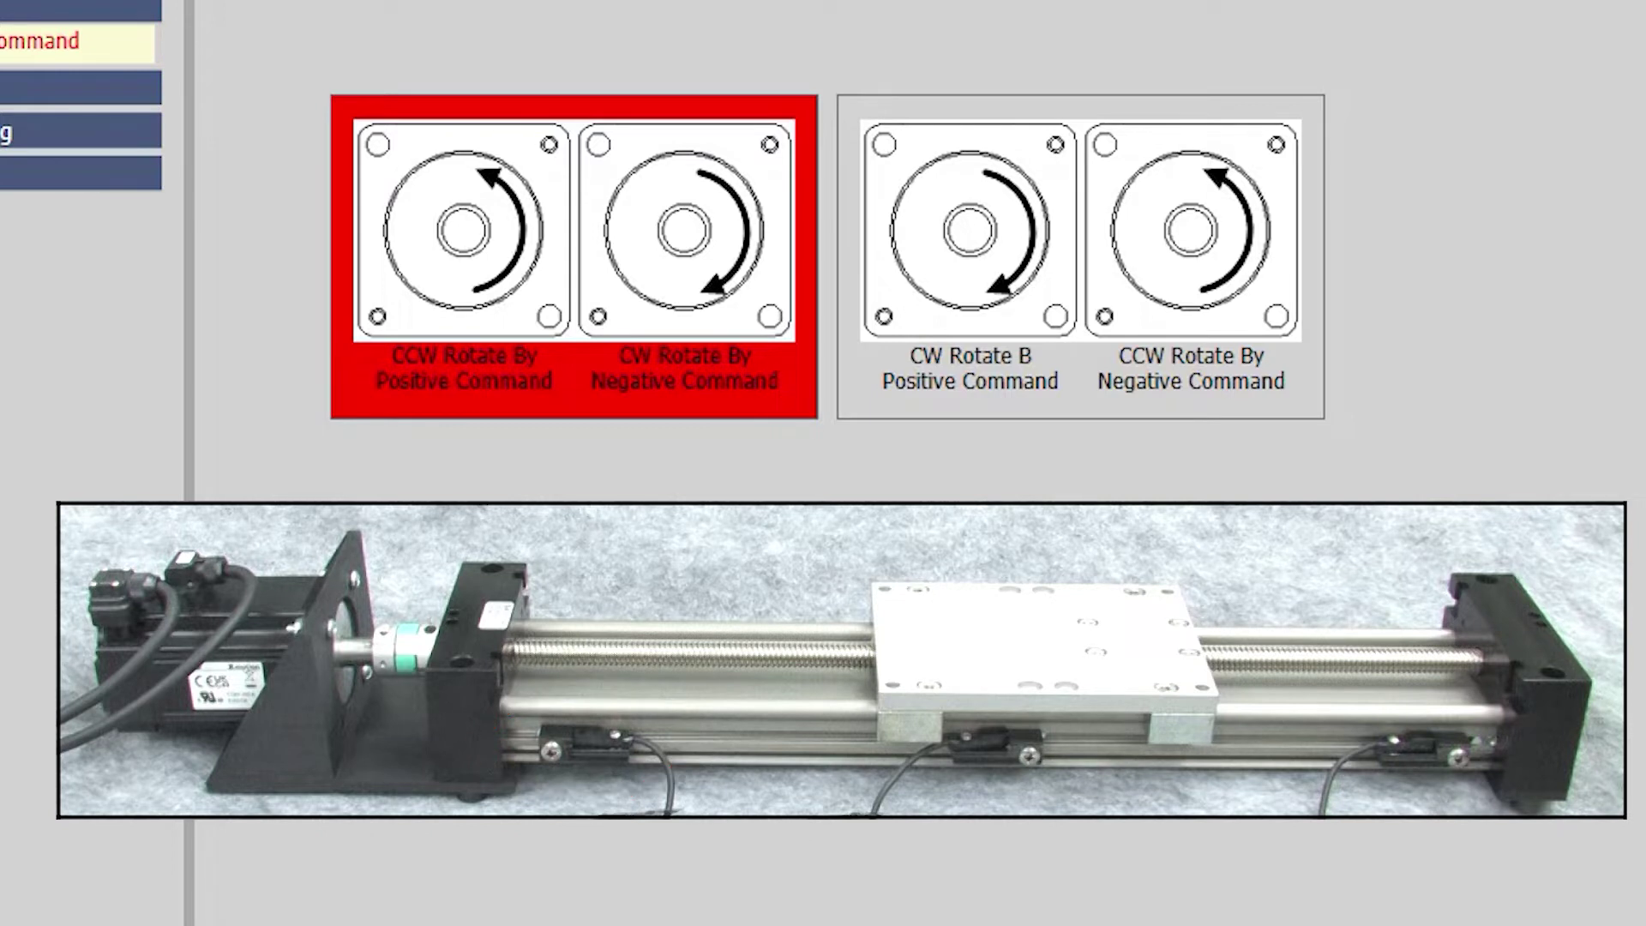
pyautogui.click(914, 132)
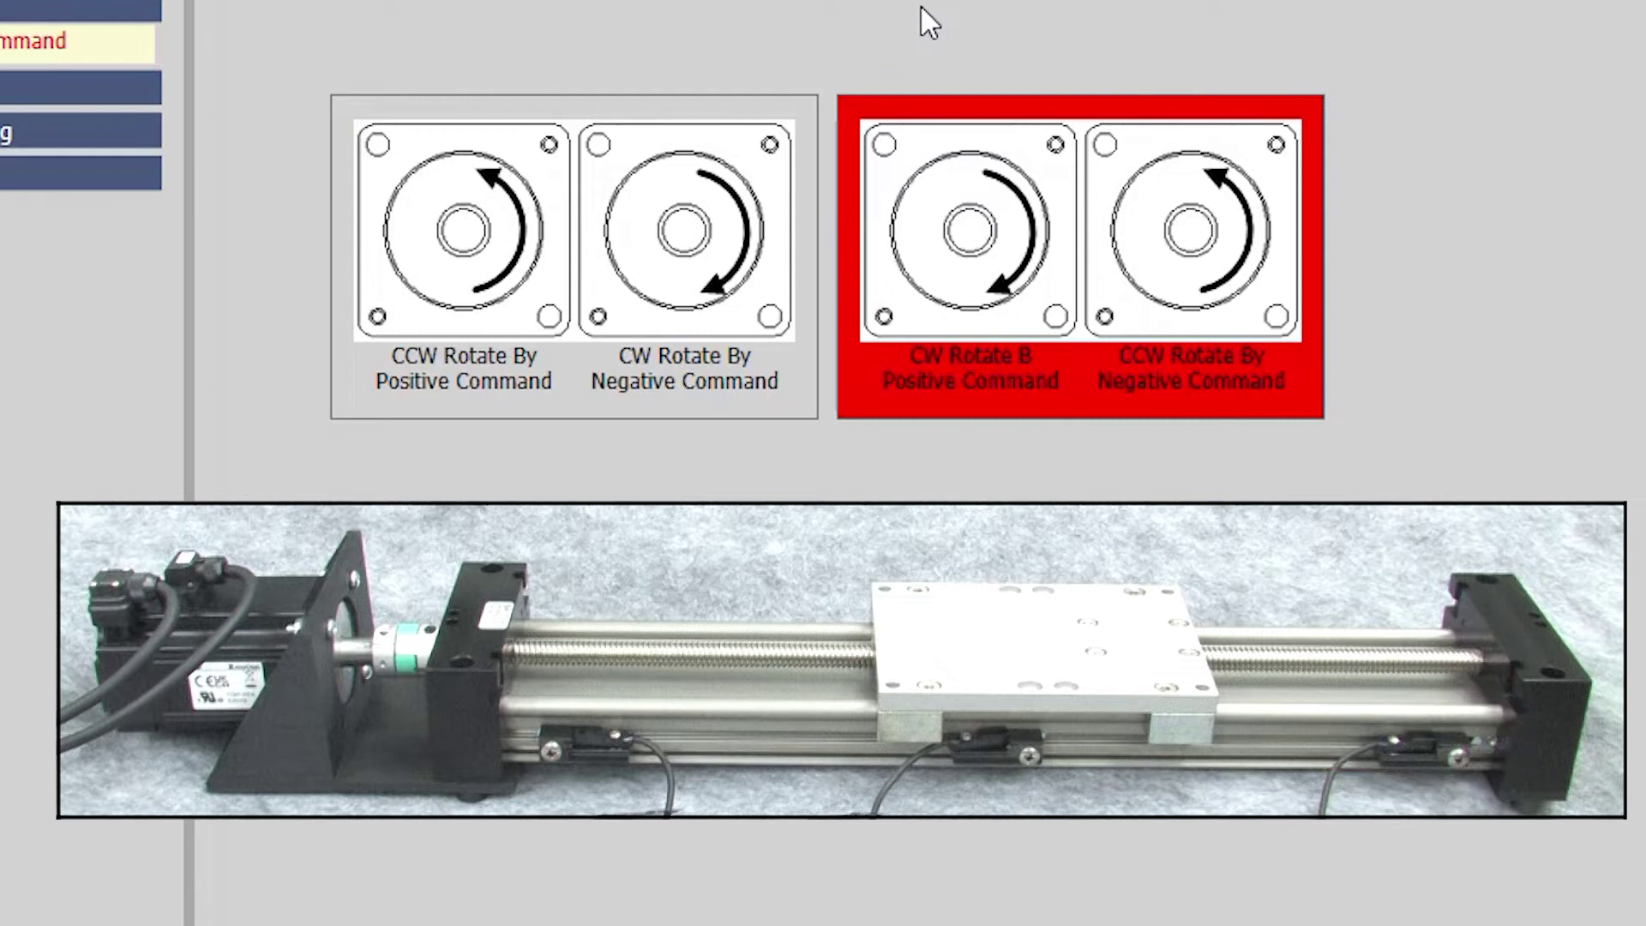
pyautogui.click(779, 129)
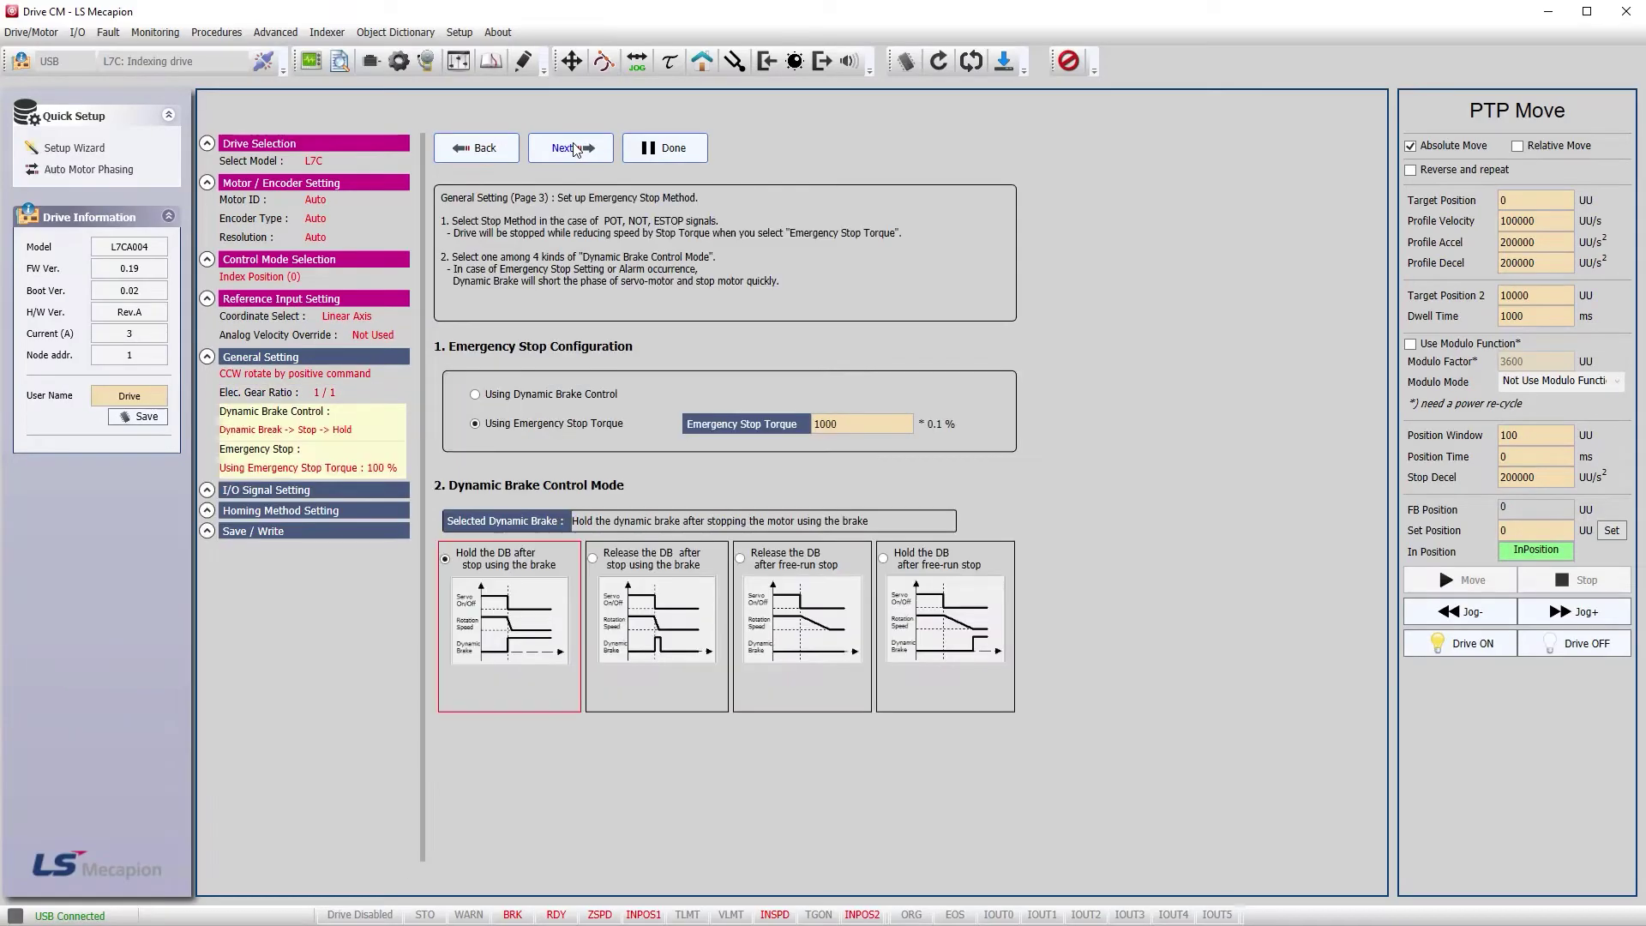
# Step: Pass the Emergency Stop and Brake Signal pages and select Internal Torque Limit 2 (1)
pyautogui.click(572, 148)
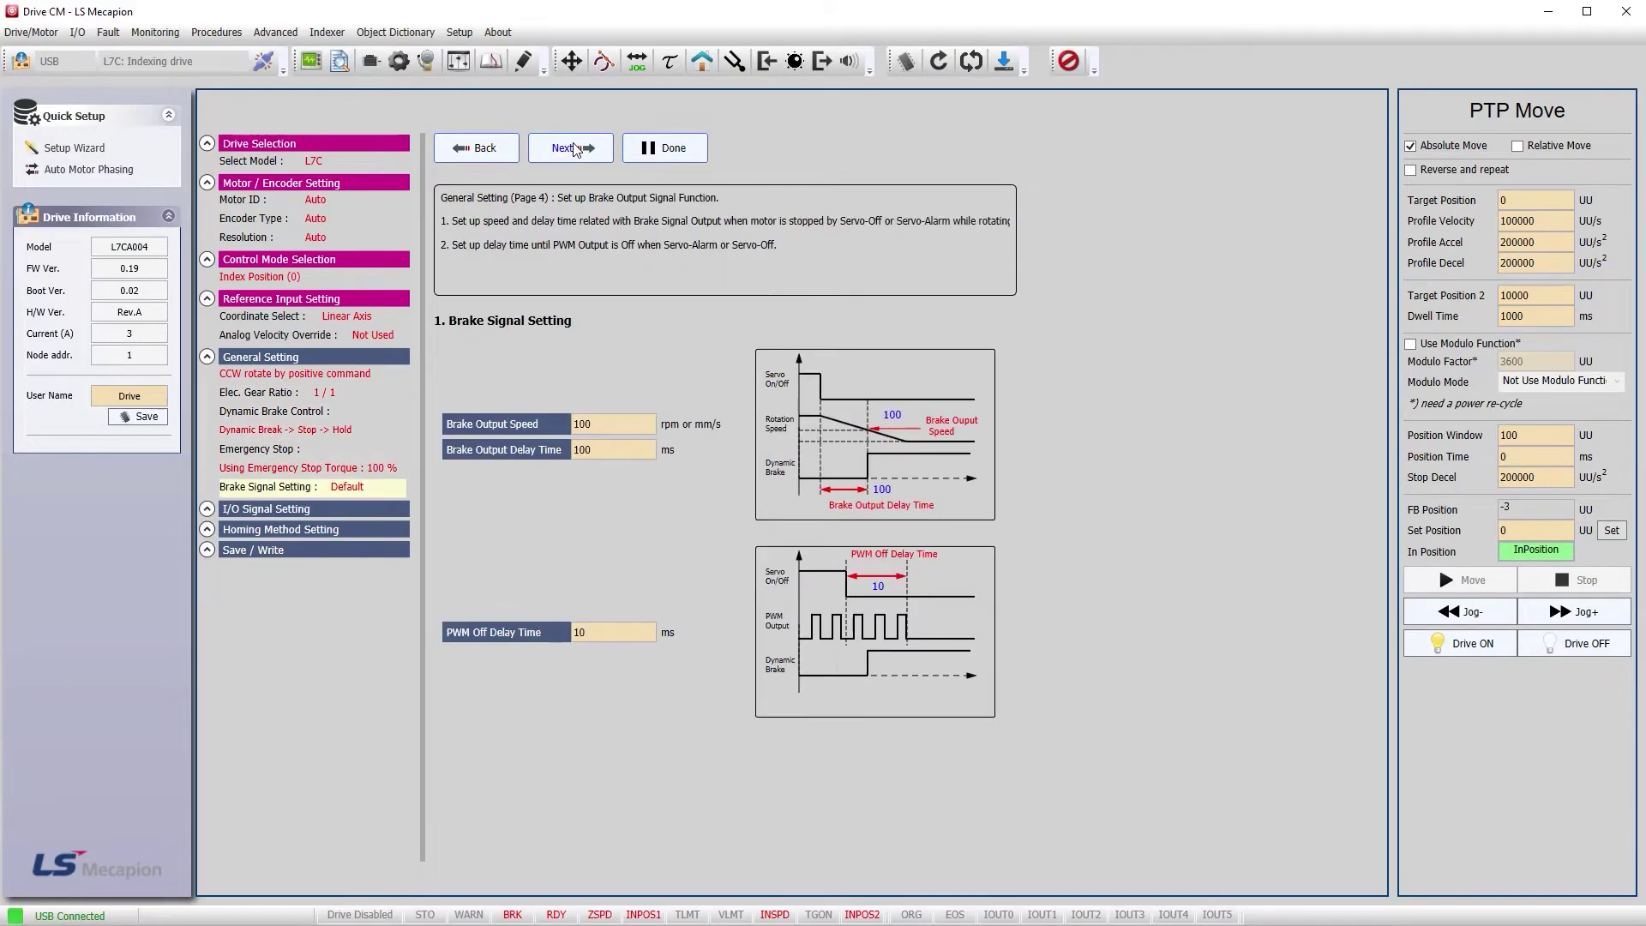
pyautogui.click(572, 149)
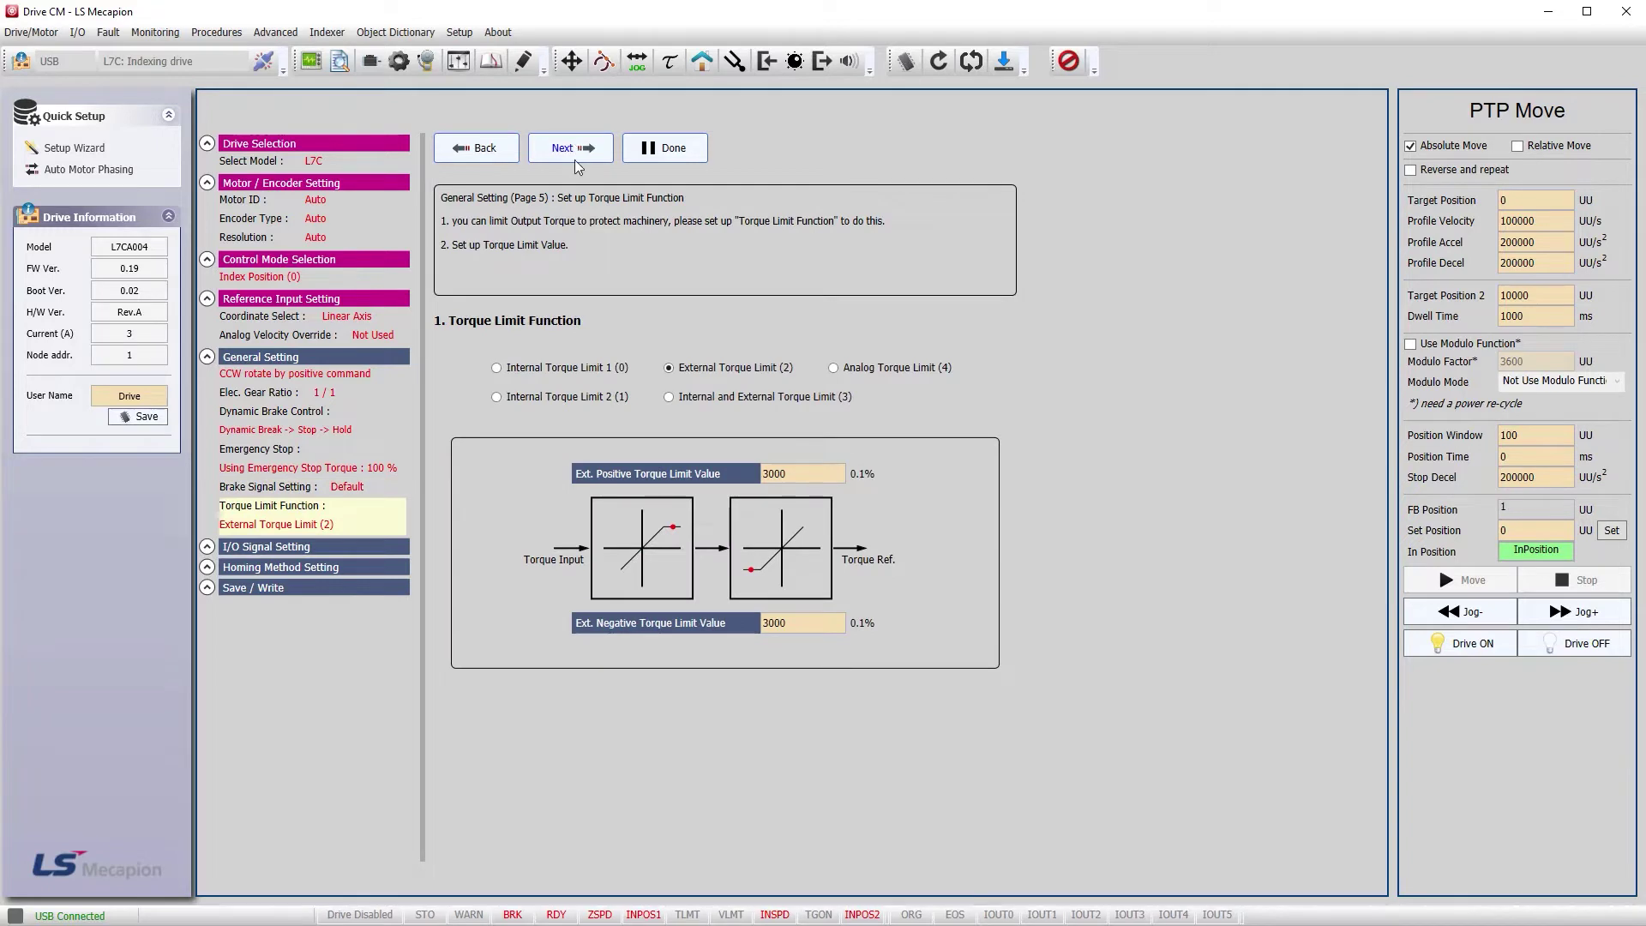
pyautogui.click(496, 397)
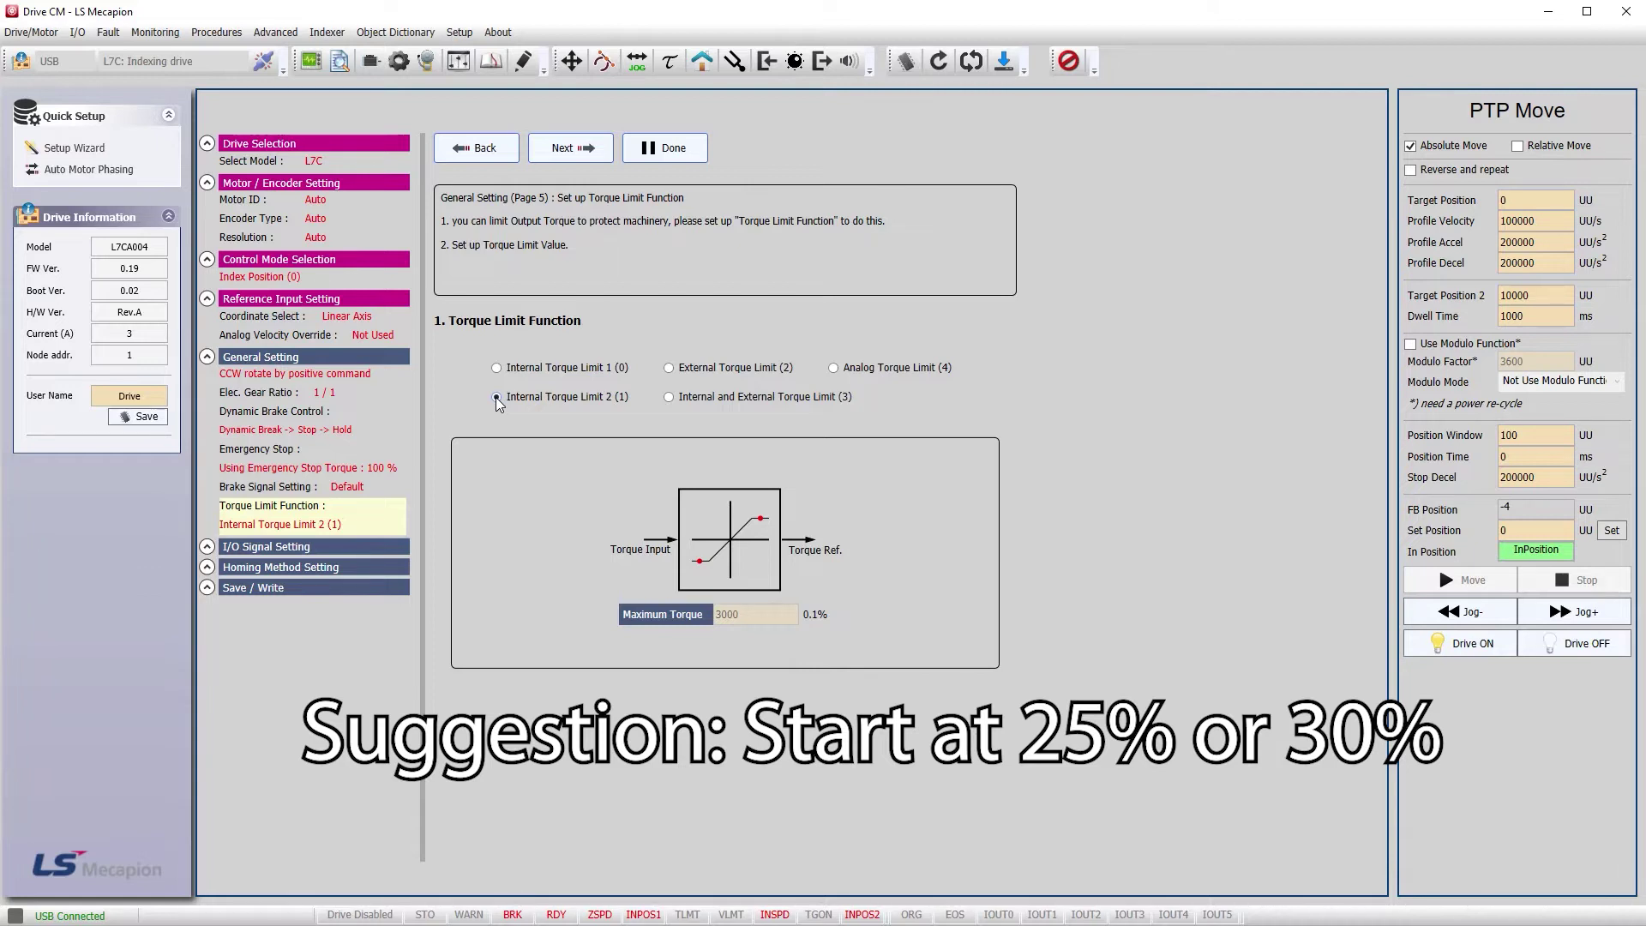
# Step: On the Digital Input page, leave Input 1 unassigned and assign HOME to Input 2
pyautogui.click(561, 149)
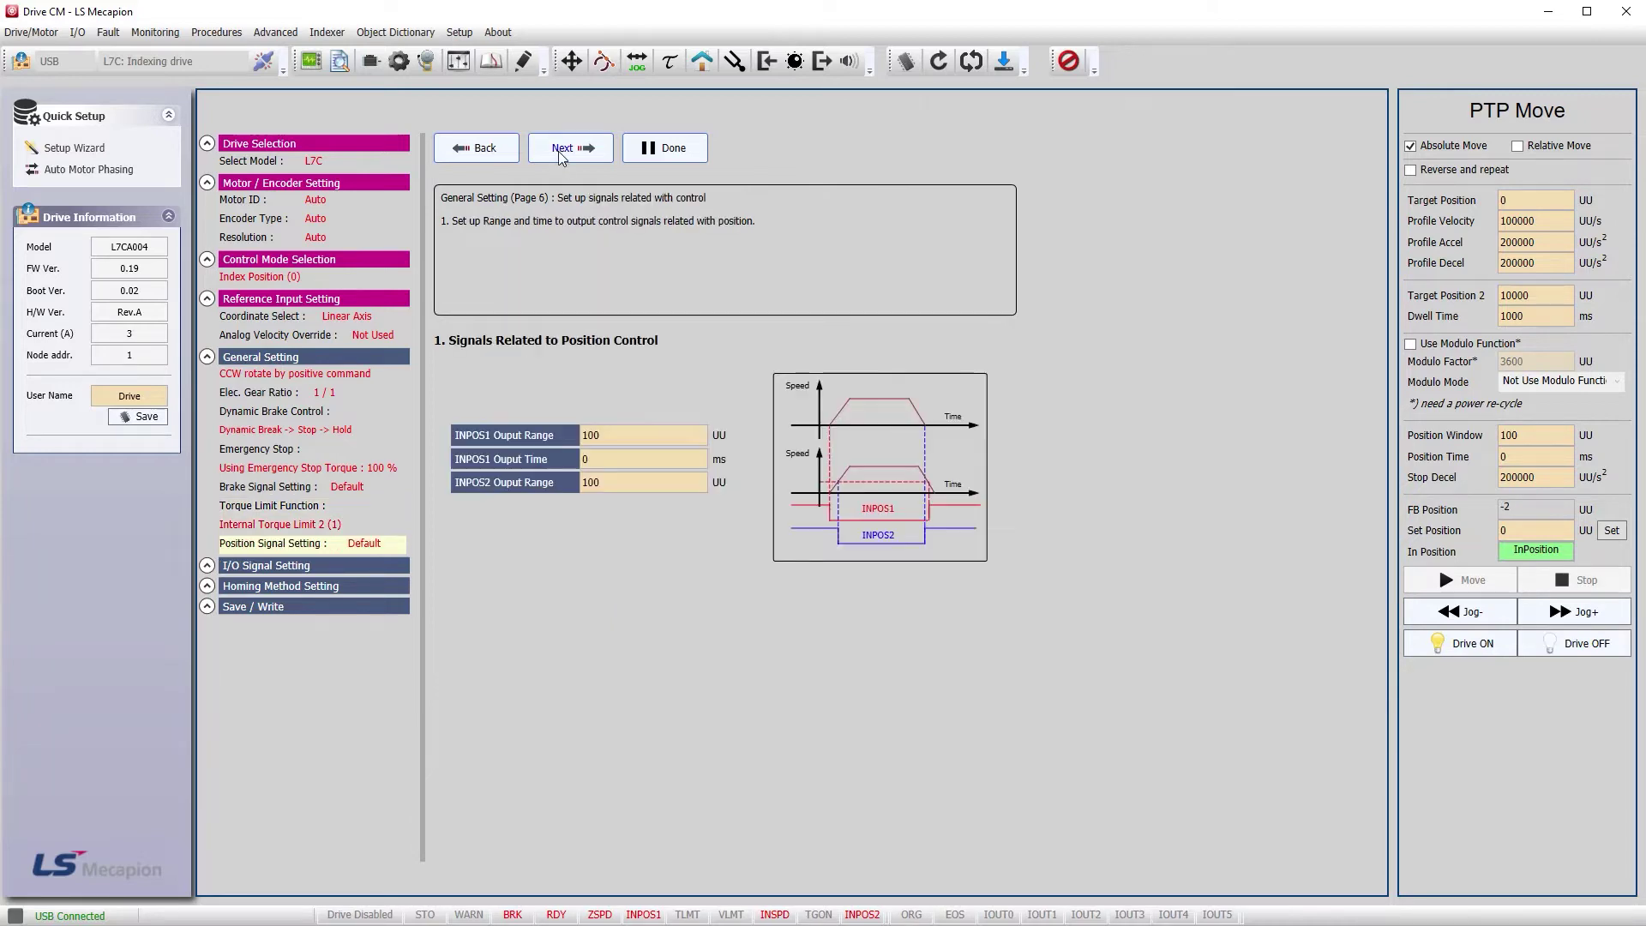
pyautogui.click(562, 149)
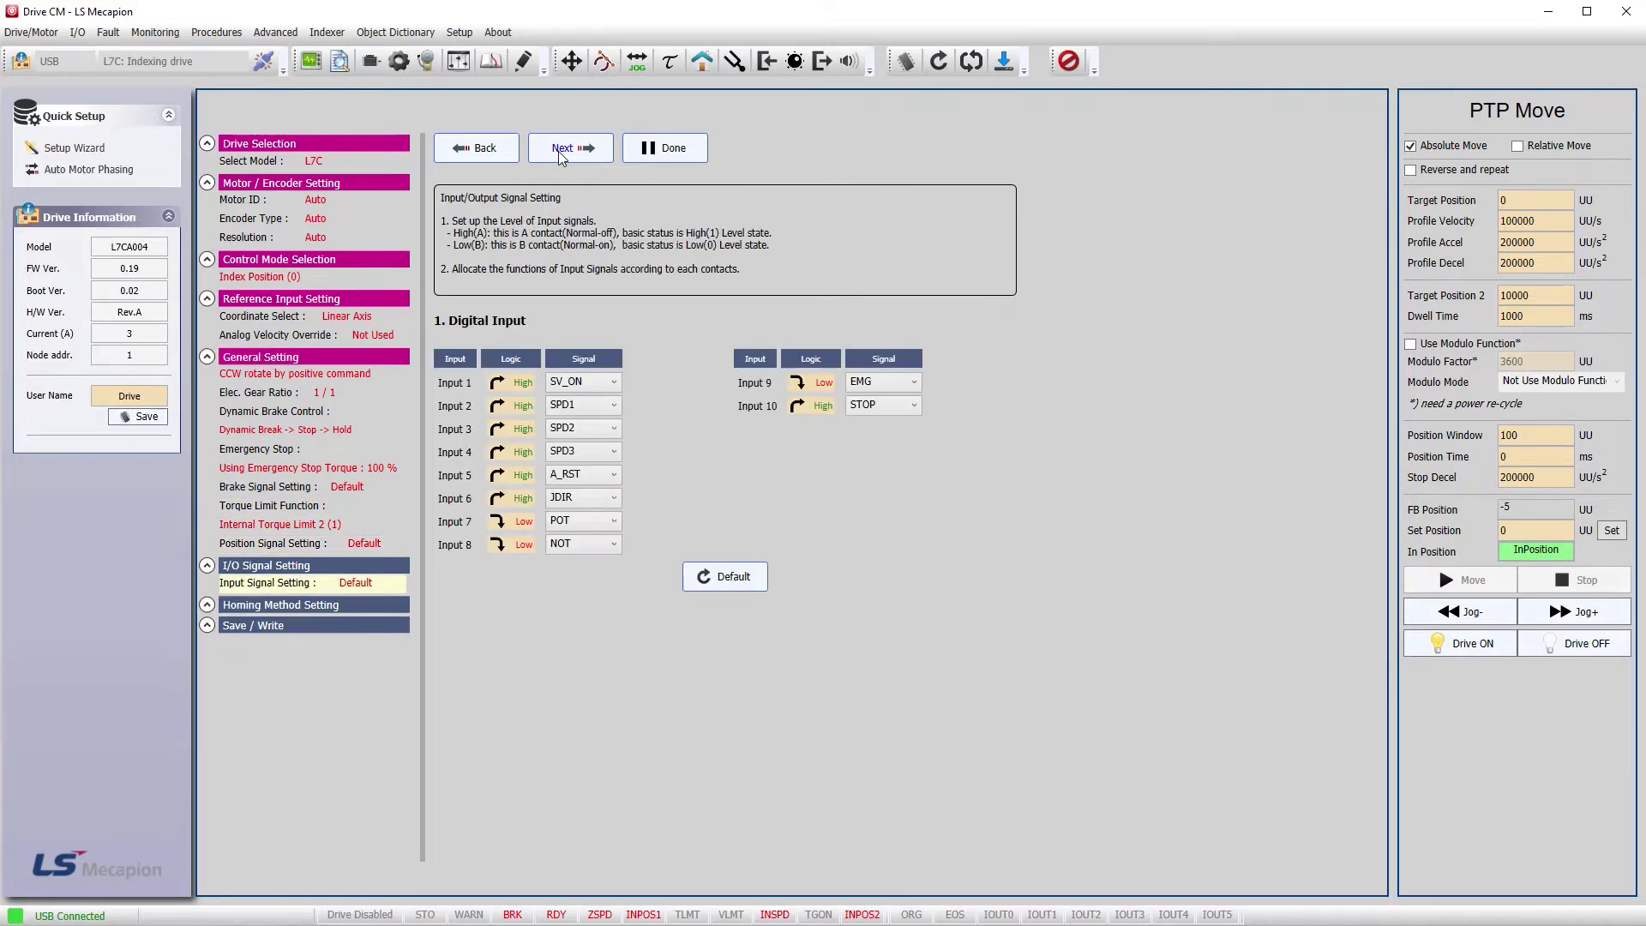
pyautogui.click(614, 390)
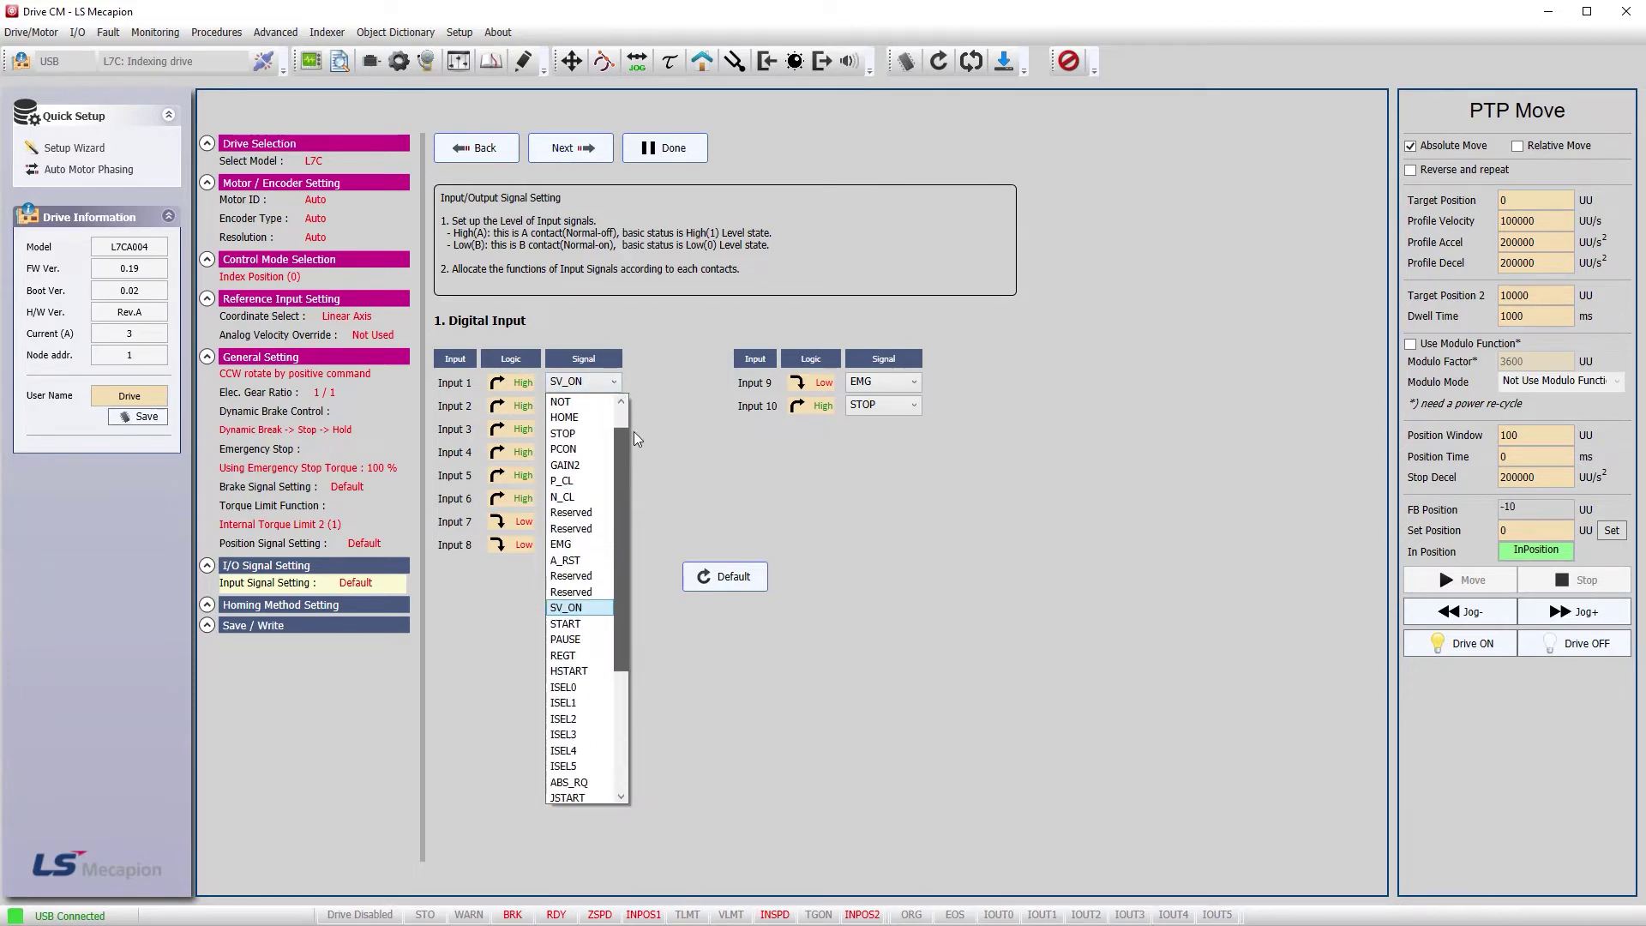
pyautogui.scroll(2, 630, 433)
pyautogui.click(600, 403)
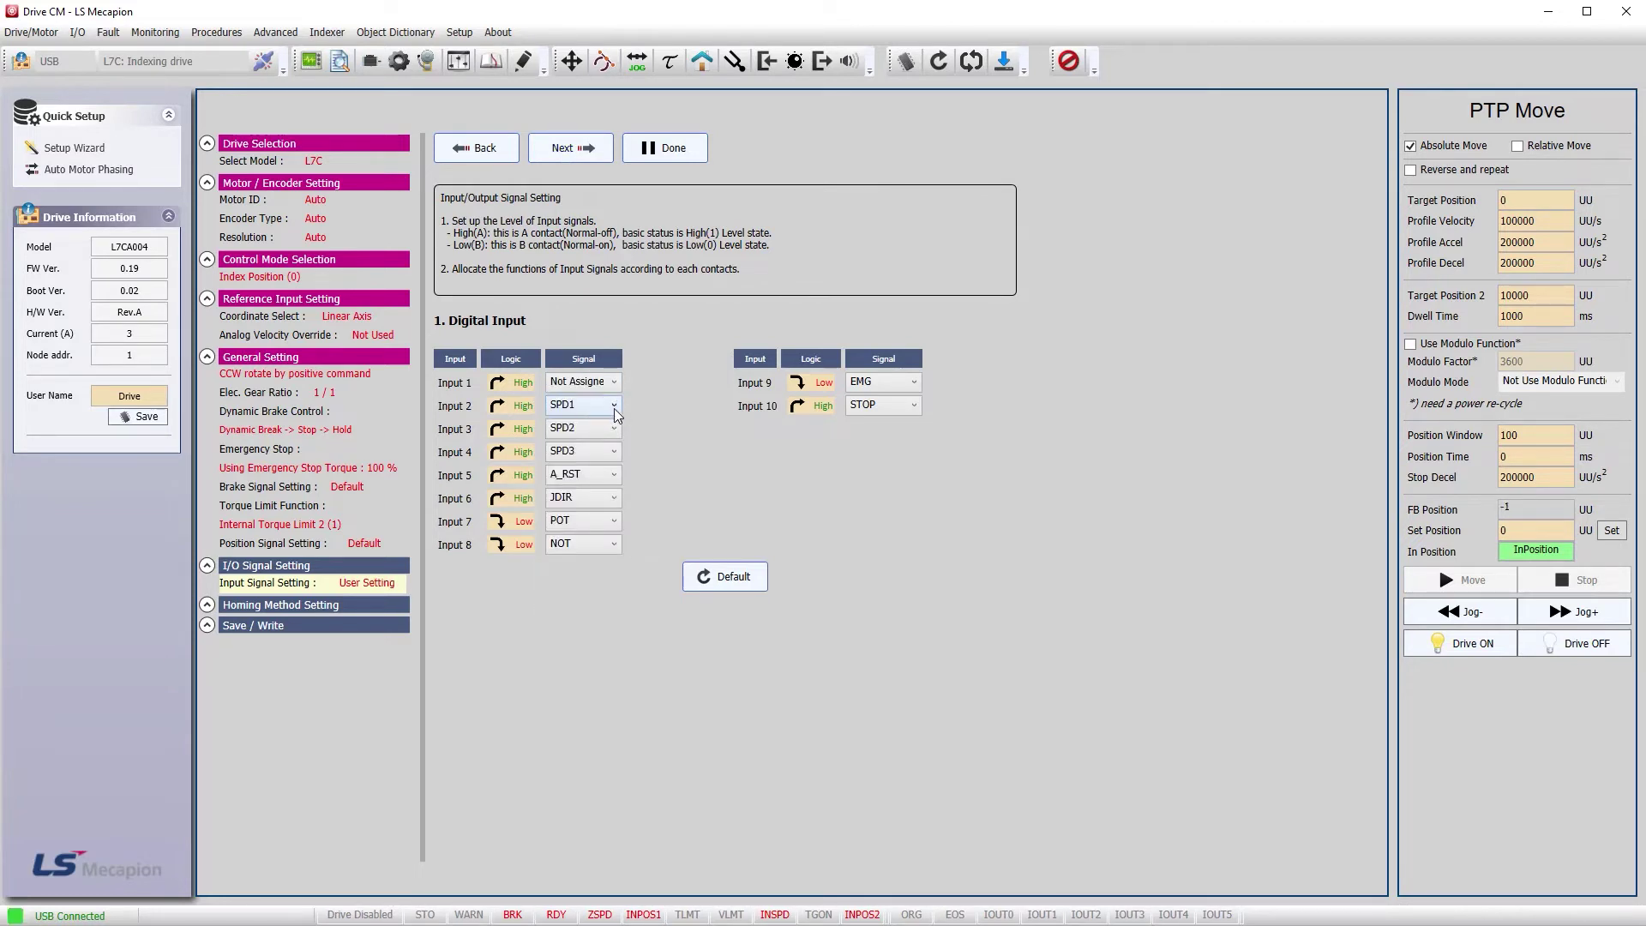
pyautogui.click(614, 406)
pyautogui.scroll(-3, 628, 515)
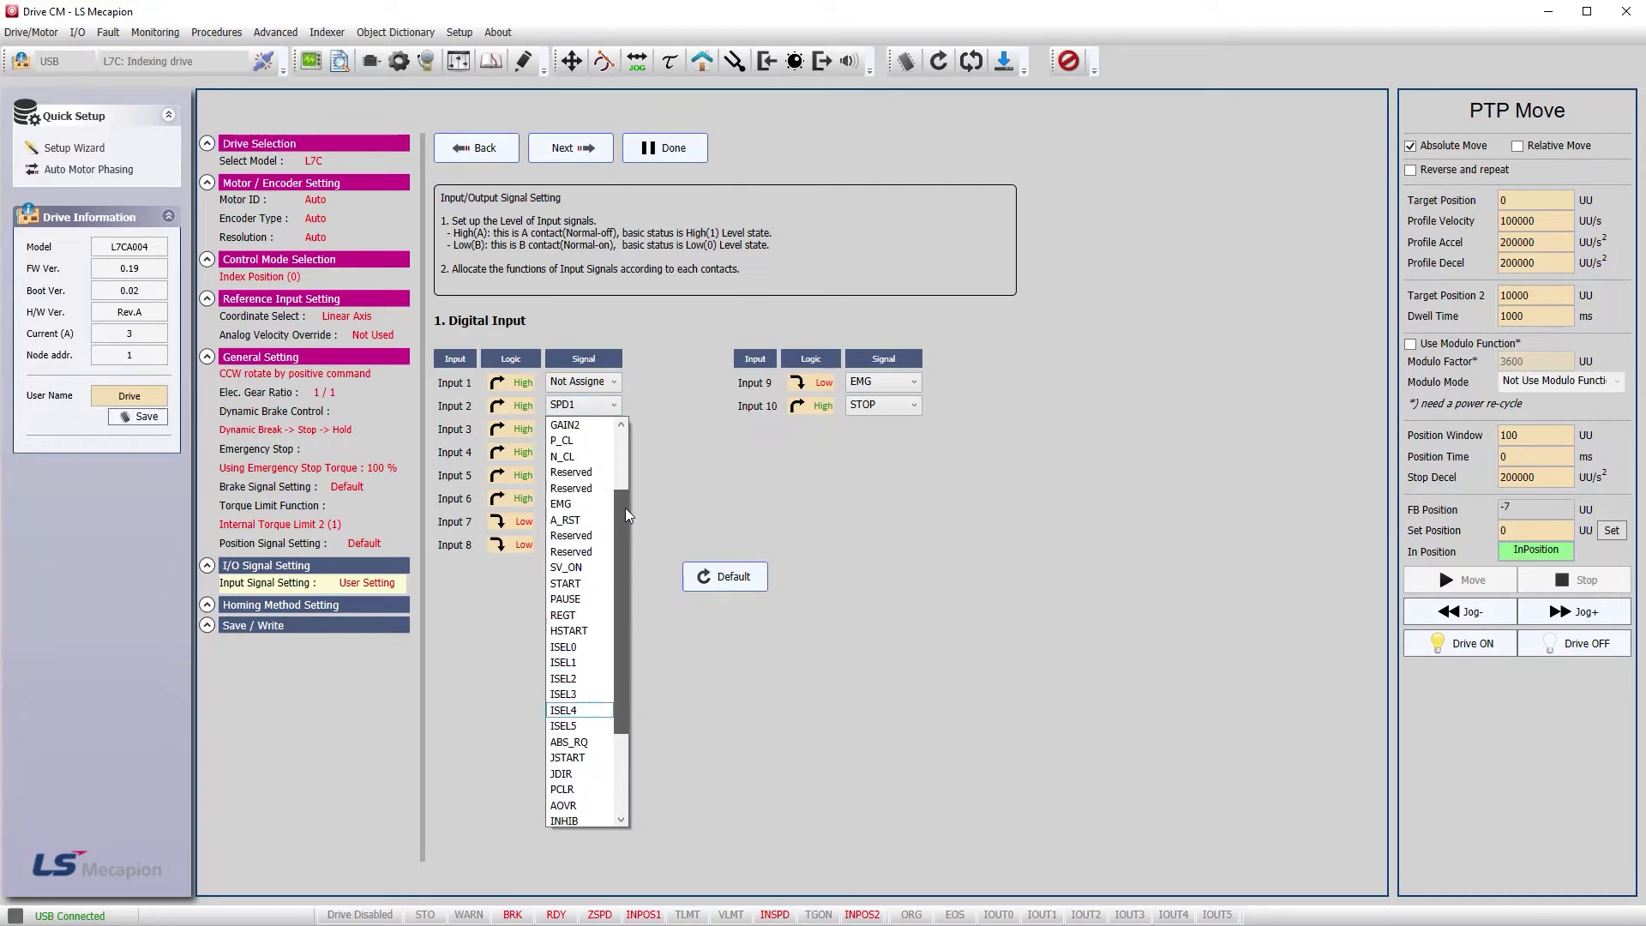
pyautogui.scroll(2, 592, 600)
pyautogui.click(587, 472)
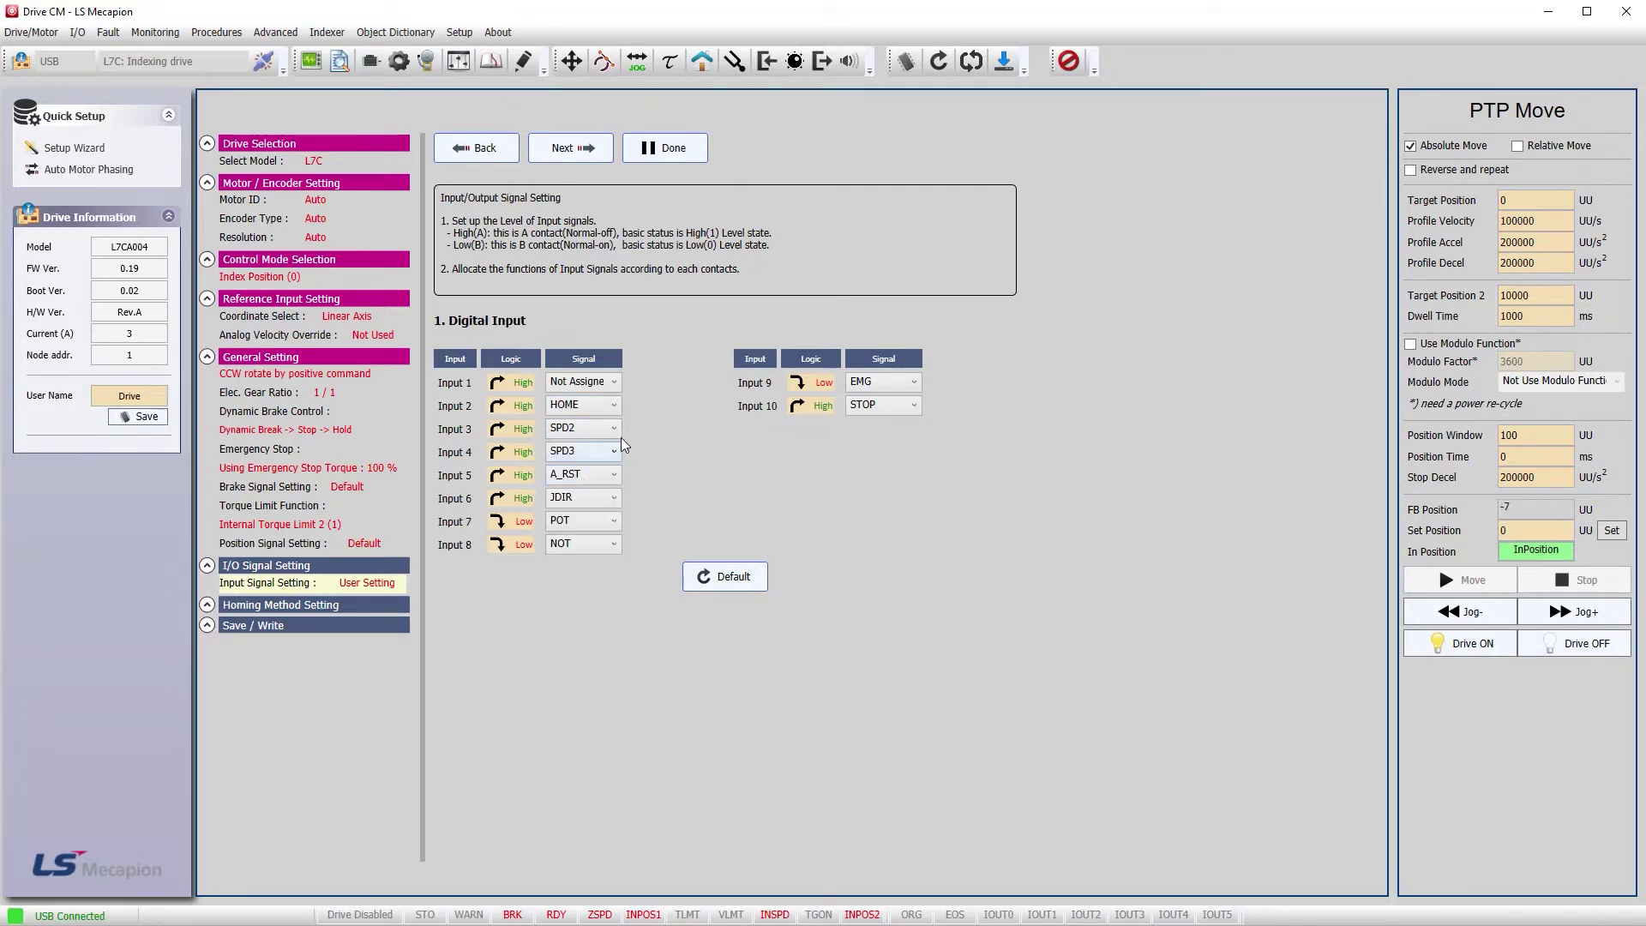
# Step: Set digital inputs 3, 4, 5 and 6 to Not Assigned, removing JDIR from input 6
pyautogui.click(614, 428)
pyautogui.click(613, 459)
pyautogui.click(614, 451)
pyautogui.click(614, 482)
pyautogui.click(614, 474)
pyautogui.click(613, 506)
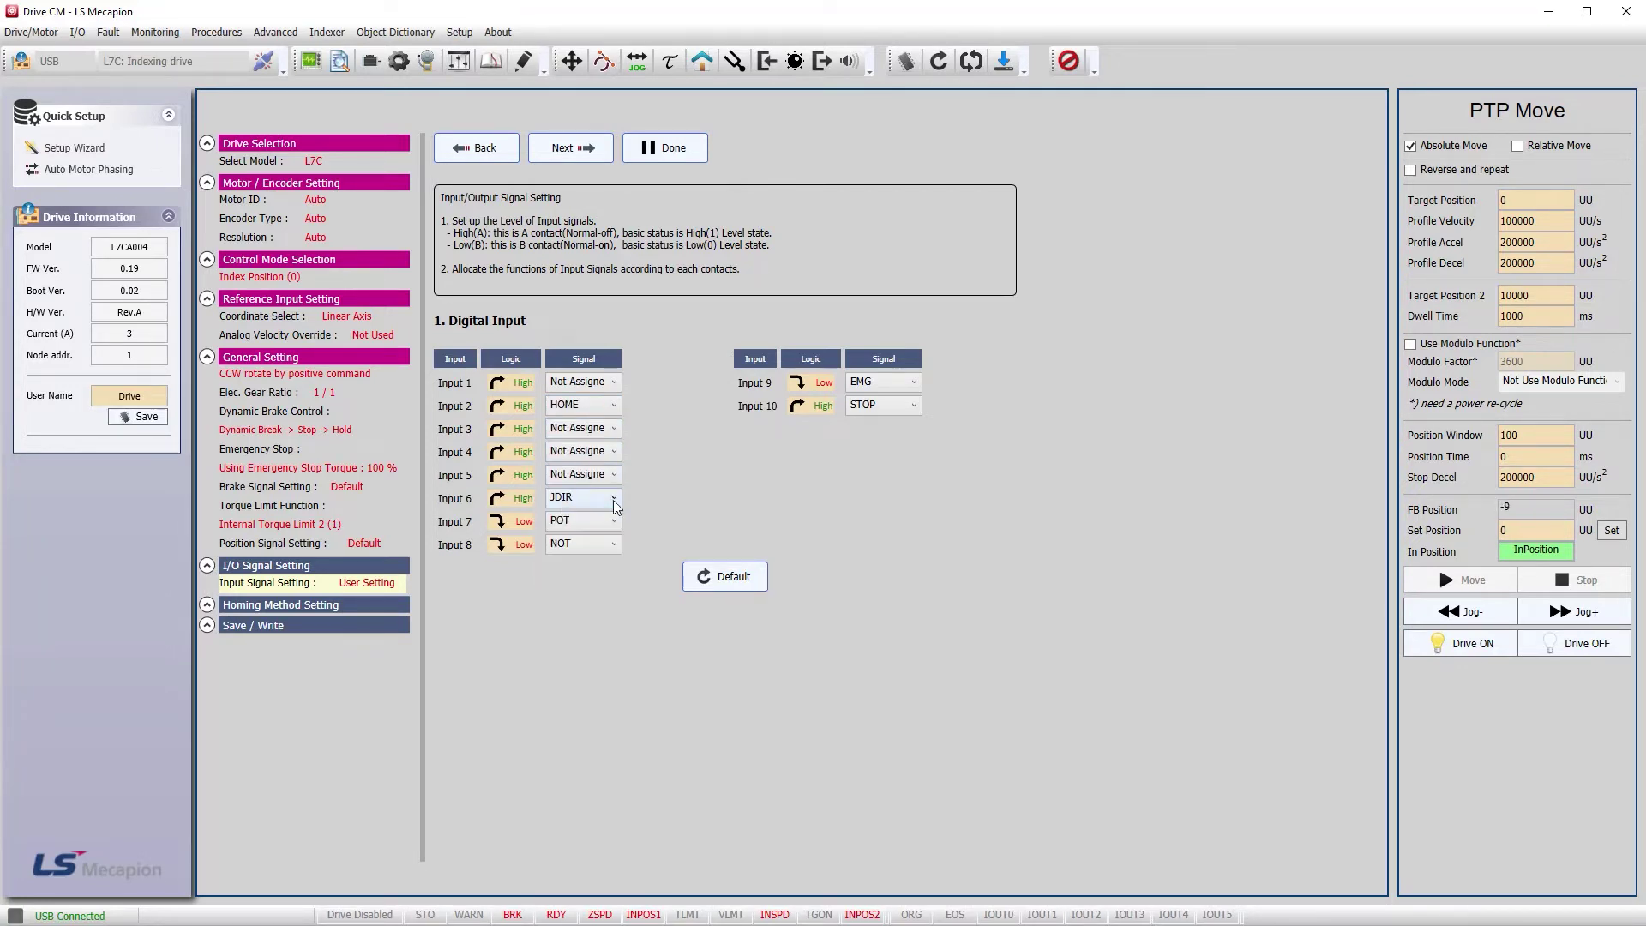
pyautogui.click(614, 498)
pyautogui.click(617, 529)
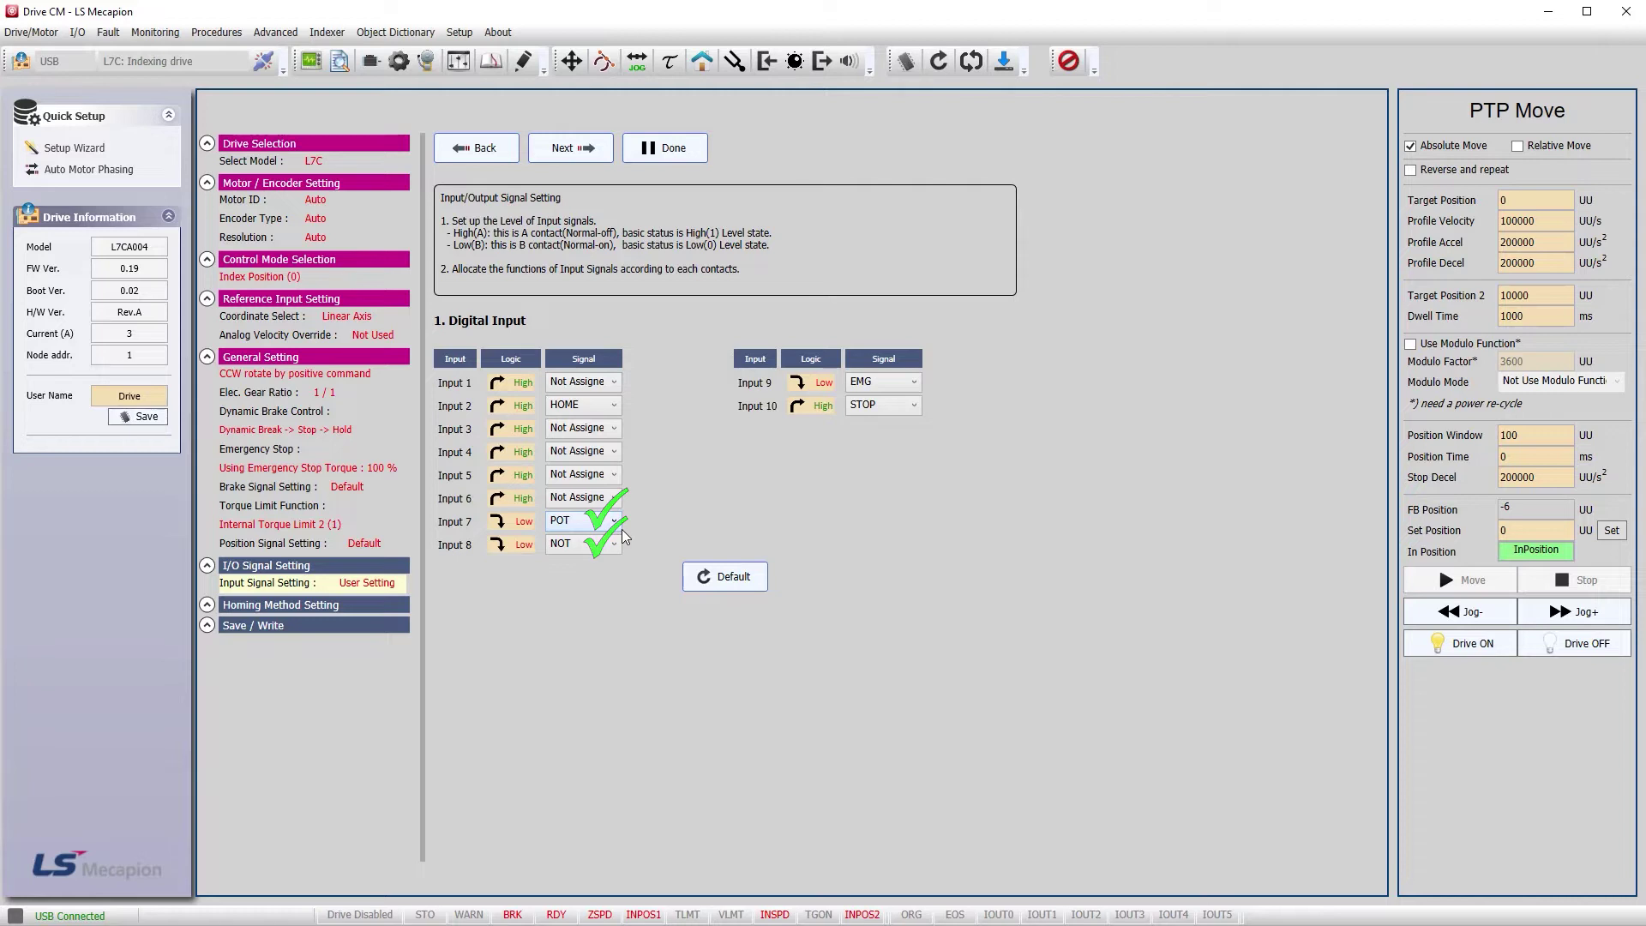
# Step: Switch input 7 (POT) and input 8 (NOT) logic to High and remove EMG from input 9
pyautogui.click(522, 524)
pyautogui.click(520, 545)
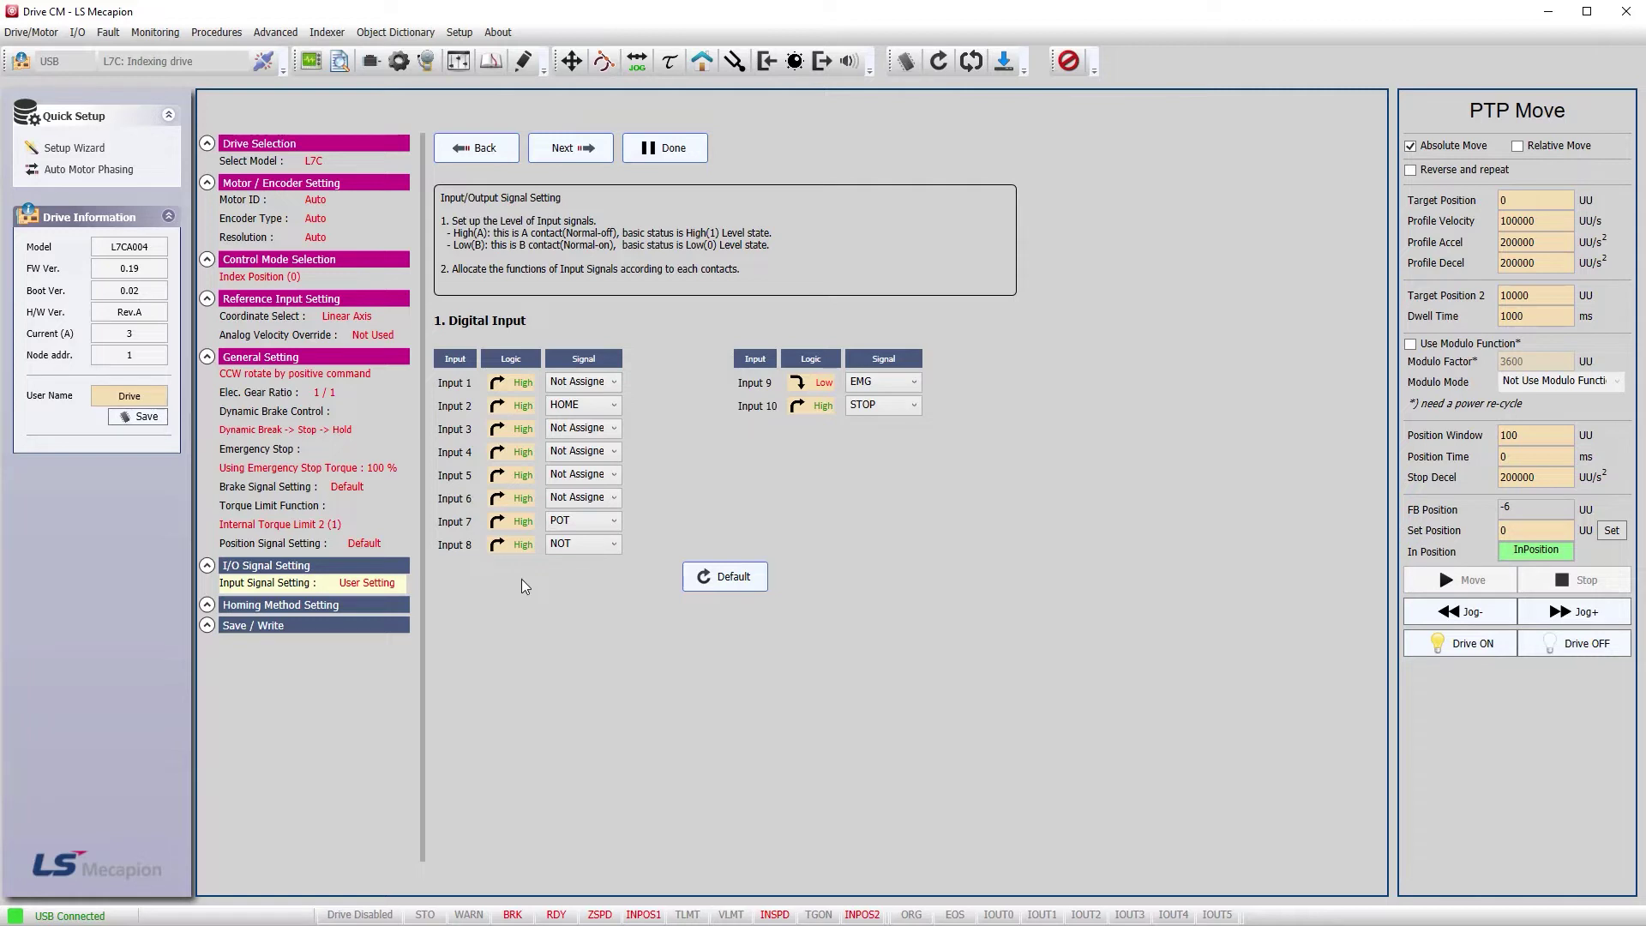
pyautogui.click(912, 383)
pyautogui.moveTo(923, 535); pyautogui.dragTo(923, 411)
pyautogui.click(887, 402)
pyautogui.click(891, 404)
# Step: Remove STOP from input 10 and move on to the digital output page
pyautogui.scroll(5, 891, 438)
pyautogui.click(896, 422)
pyautogui.click(565, 156)
# Step: Set digital outputs 2 through 5 to Not Assigned and assign ORG to output 1
pyautogui.click(805, 404)
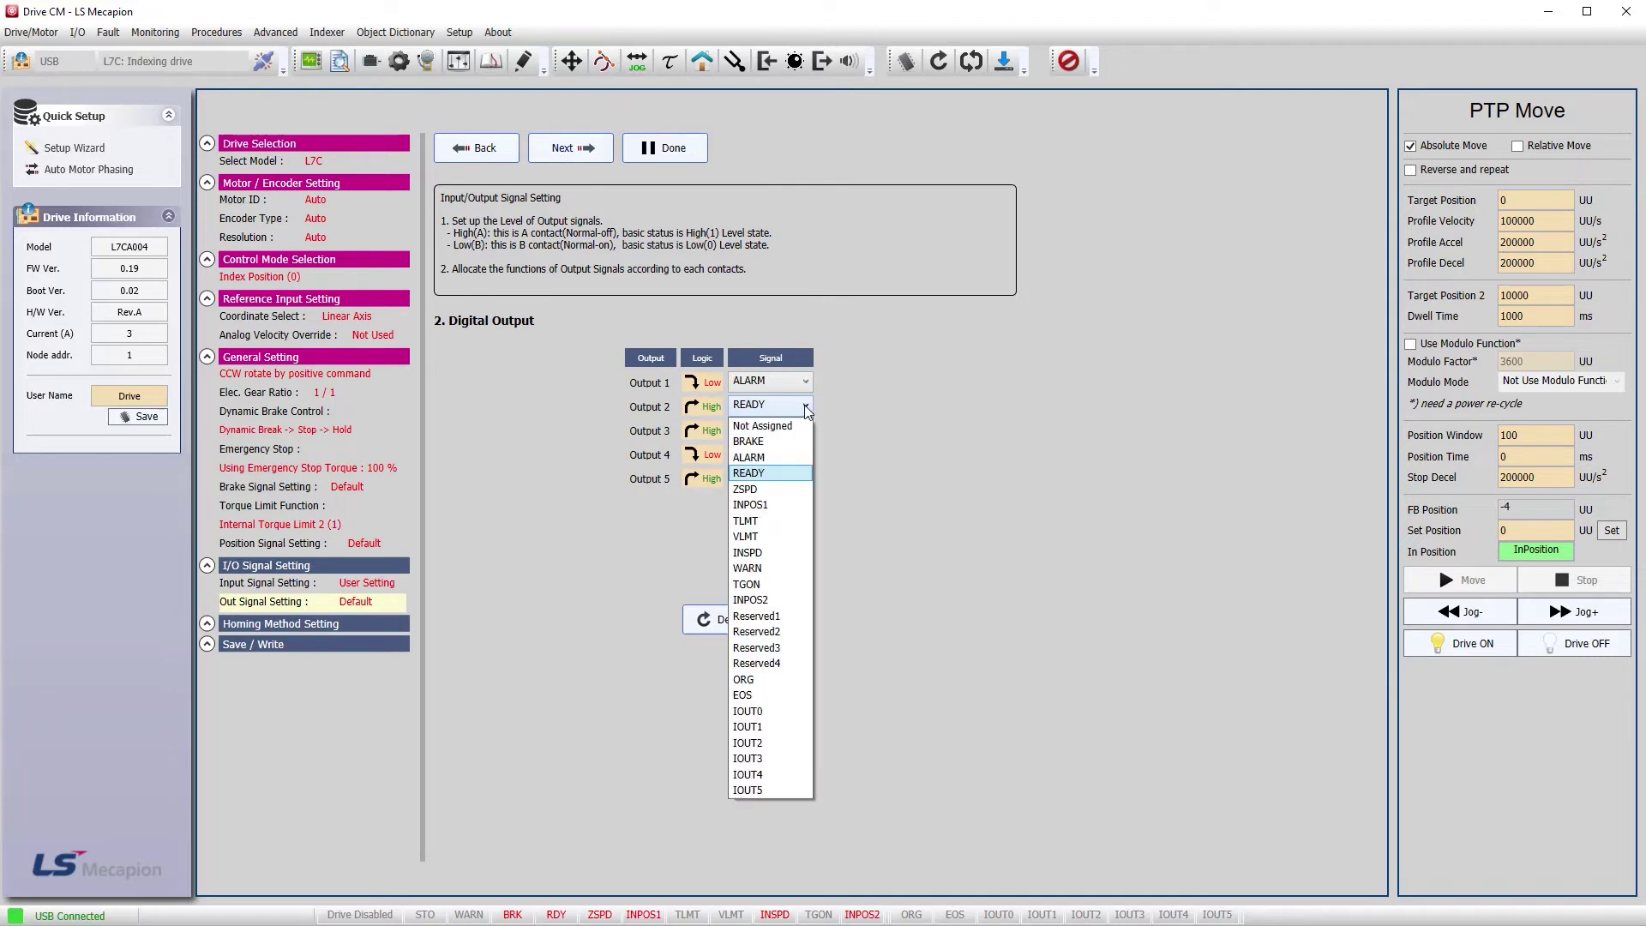
pyautogui.click(762, 425)
pyautogui.click(806, 429)
pyautogui.click(762, 449)
pyautogui.click(806, 452)
pyautogui.click(762, 473)
pyautogui.click(806, 476)
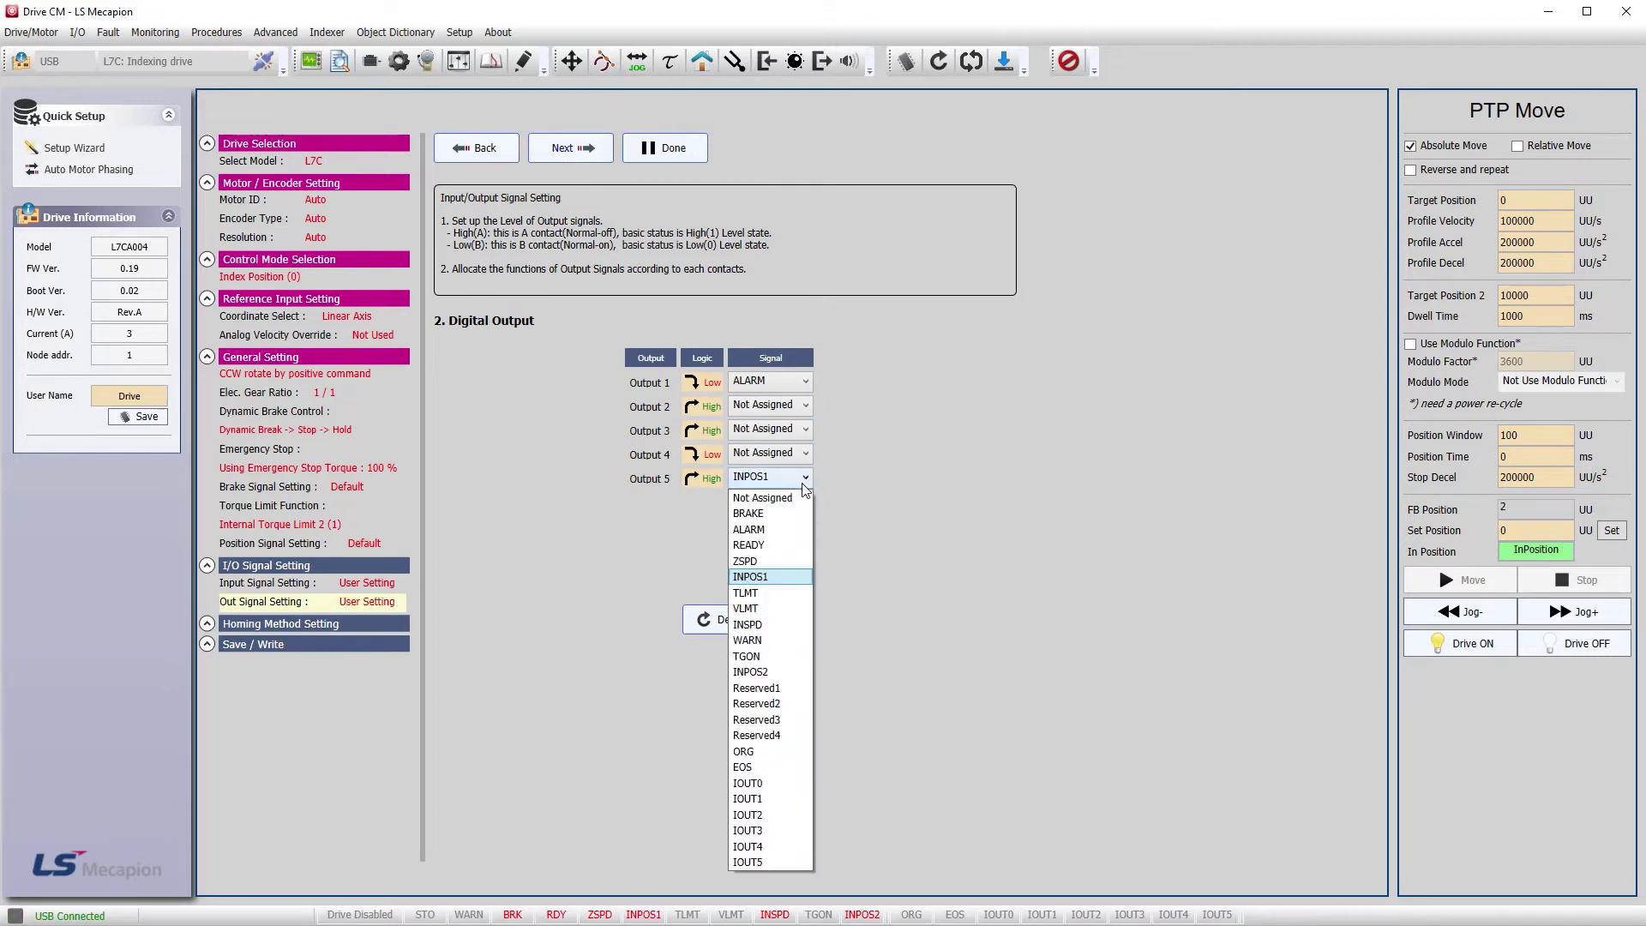
pyautogui.click(762, 497)
pyautogui.click(806, 381)
pyautogui.click(763, 657)
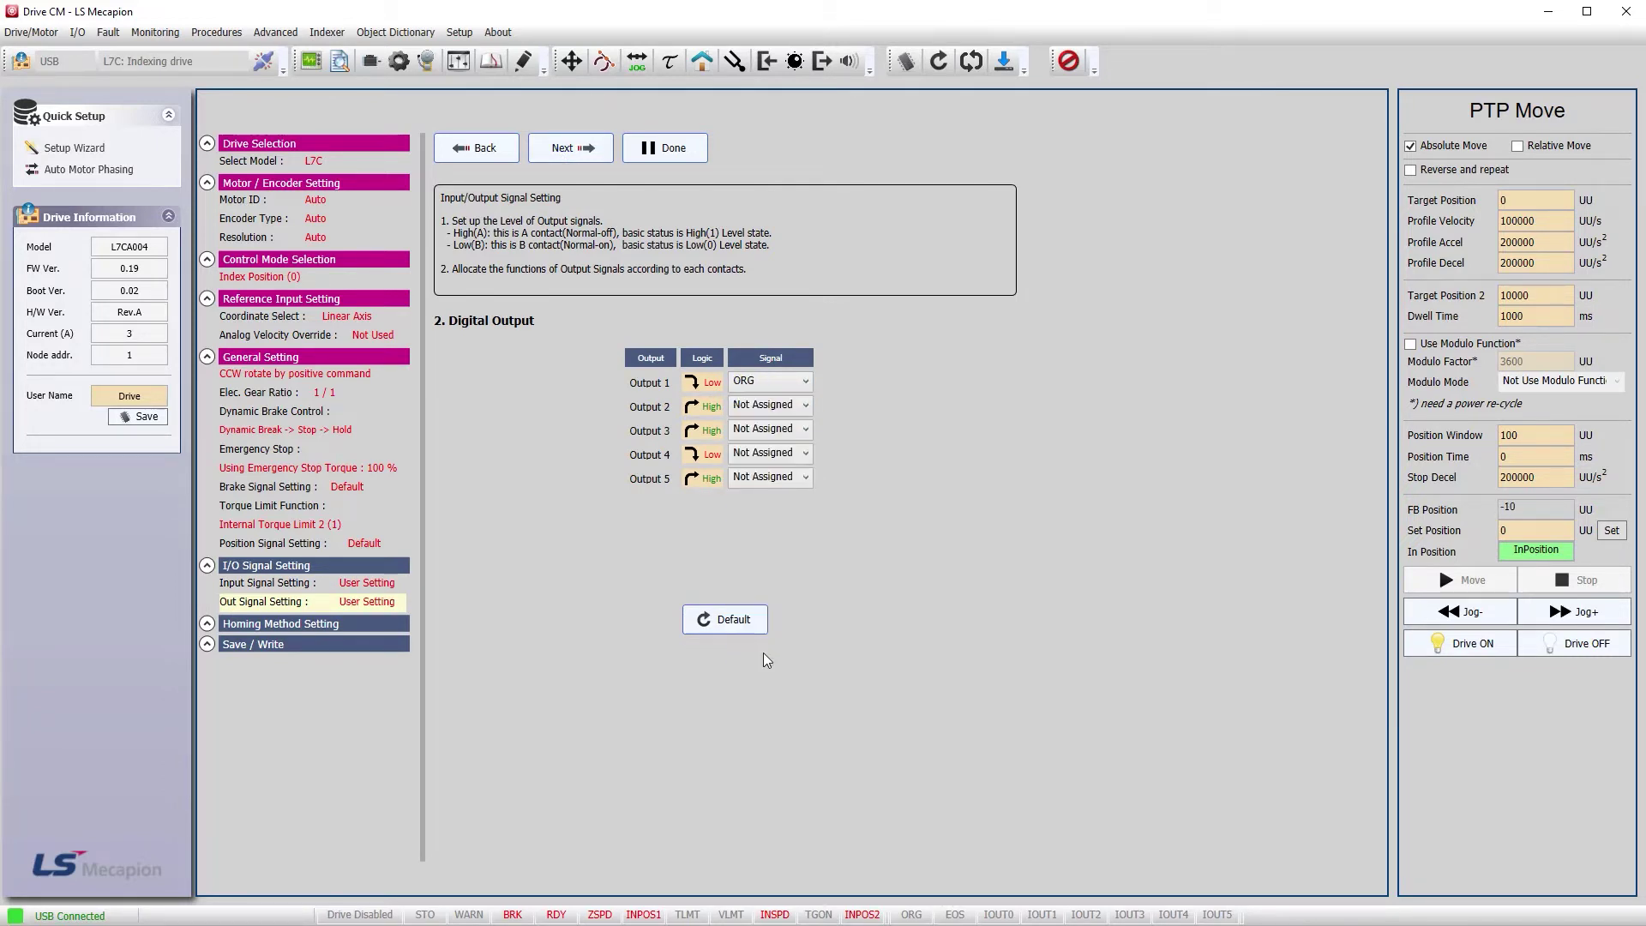
# Step: Keep homing method 34: Move+, Index Pulse and advance to the Save / Write step
pyautogui.click(571, 155)
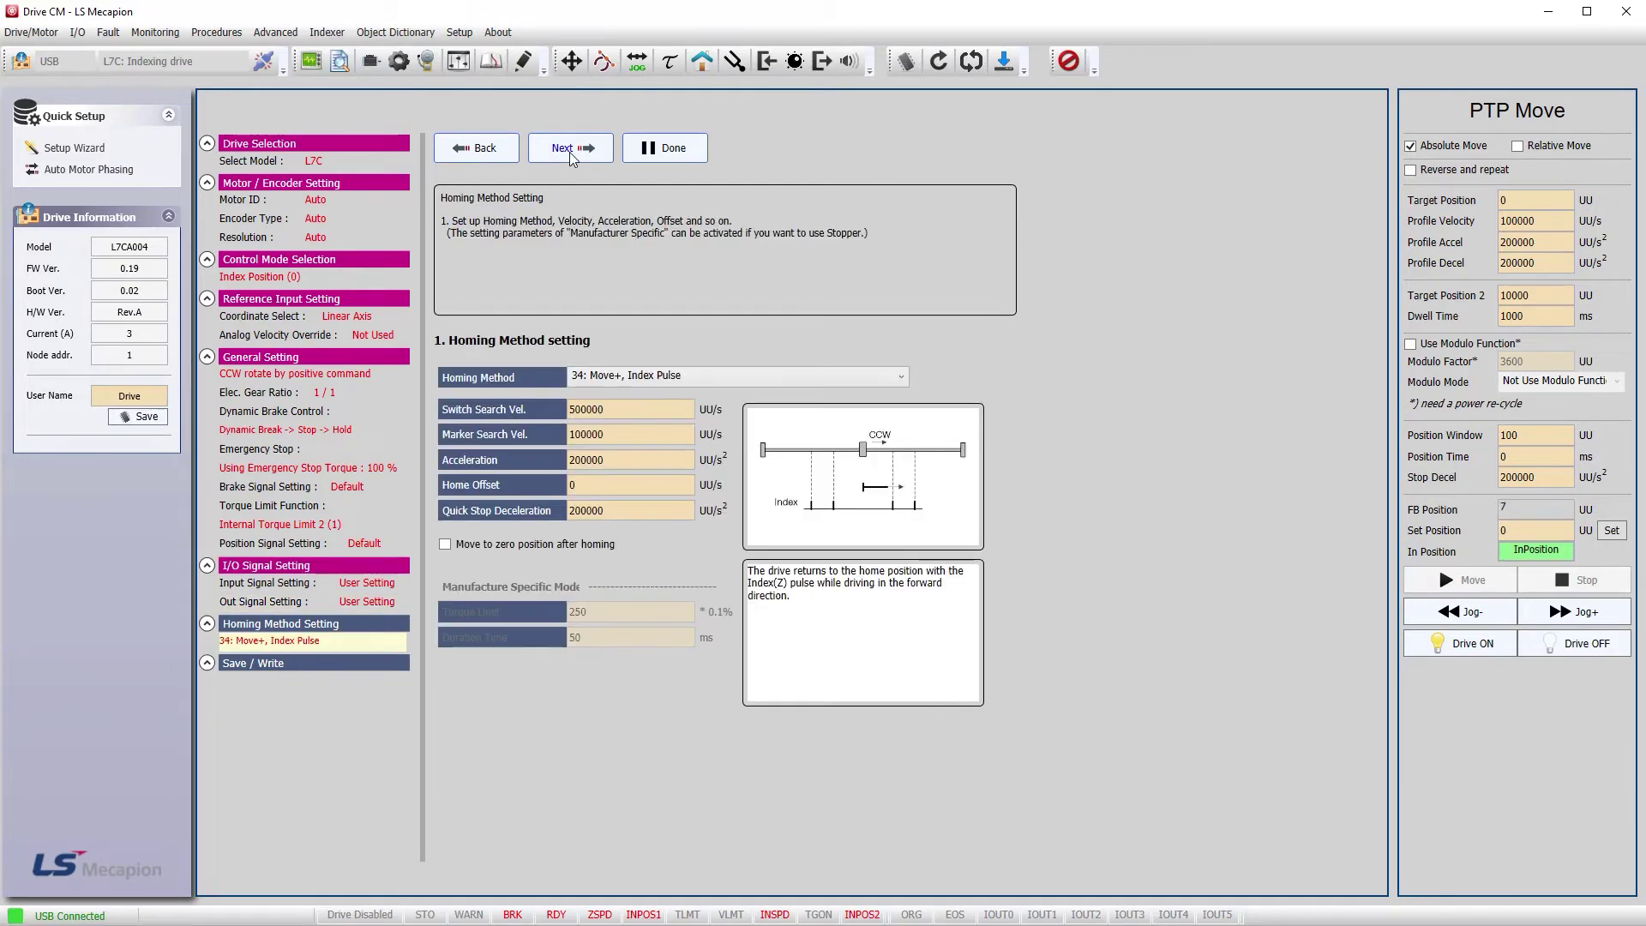
pyautogui.click(902, 381)
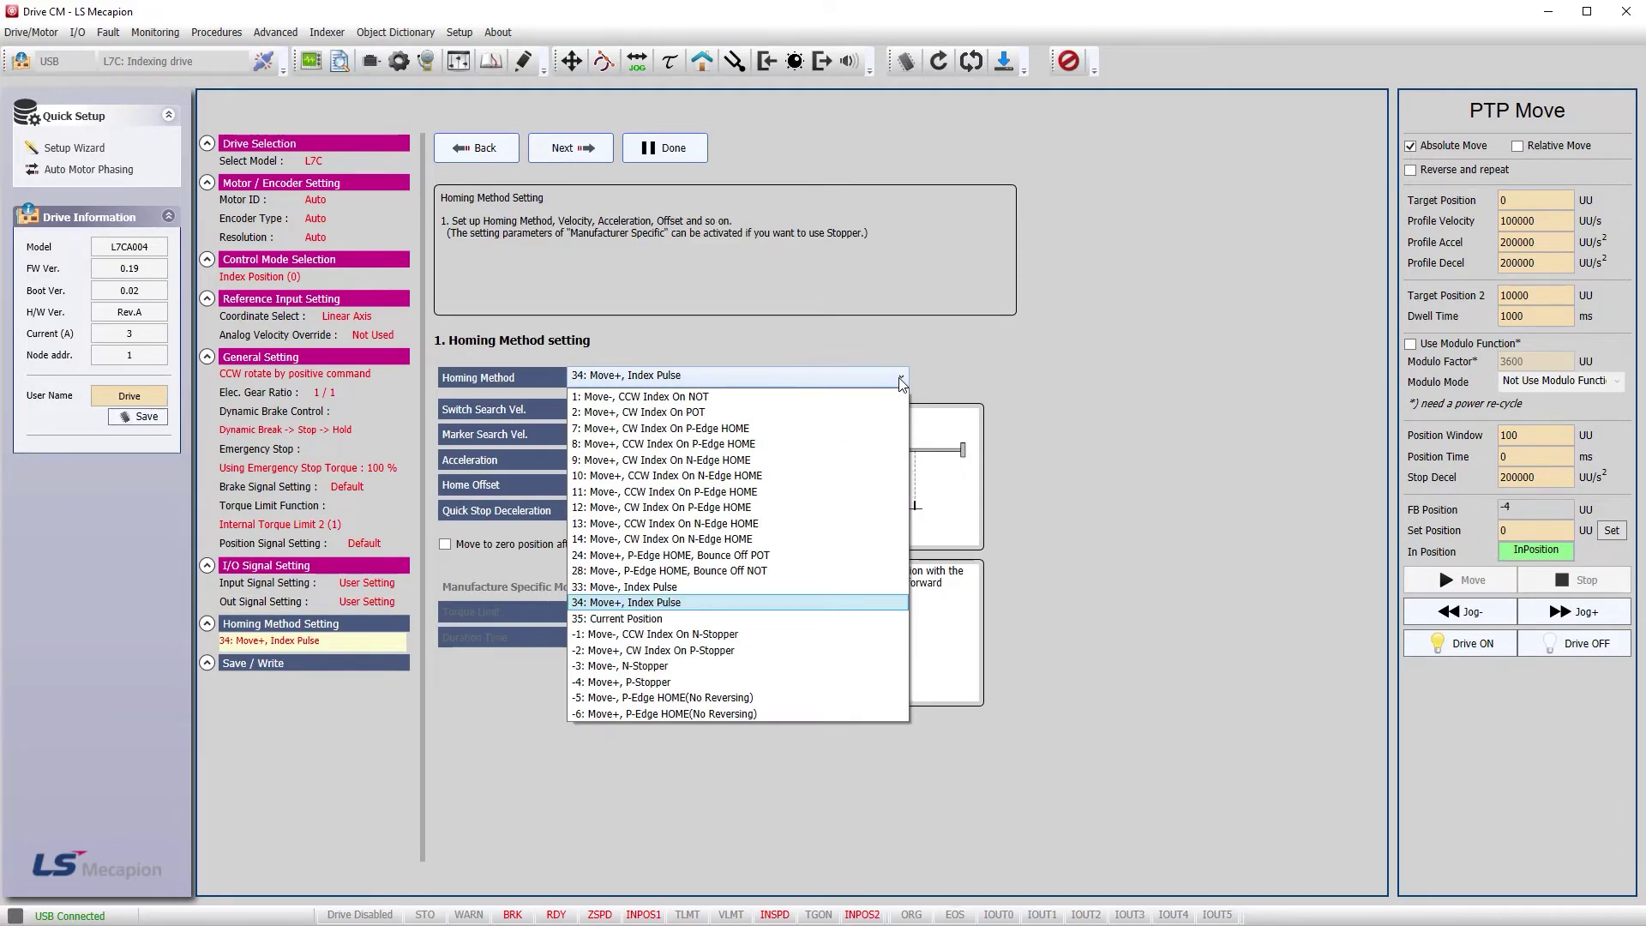
pyautogui.click(903, 380)
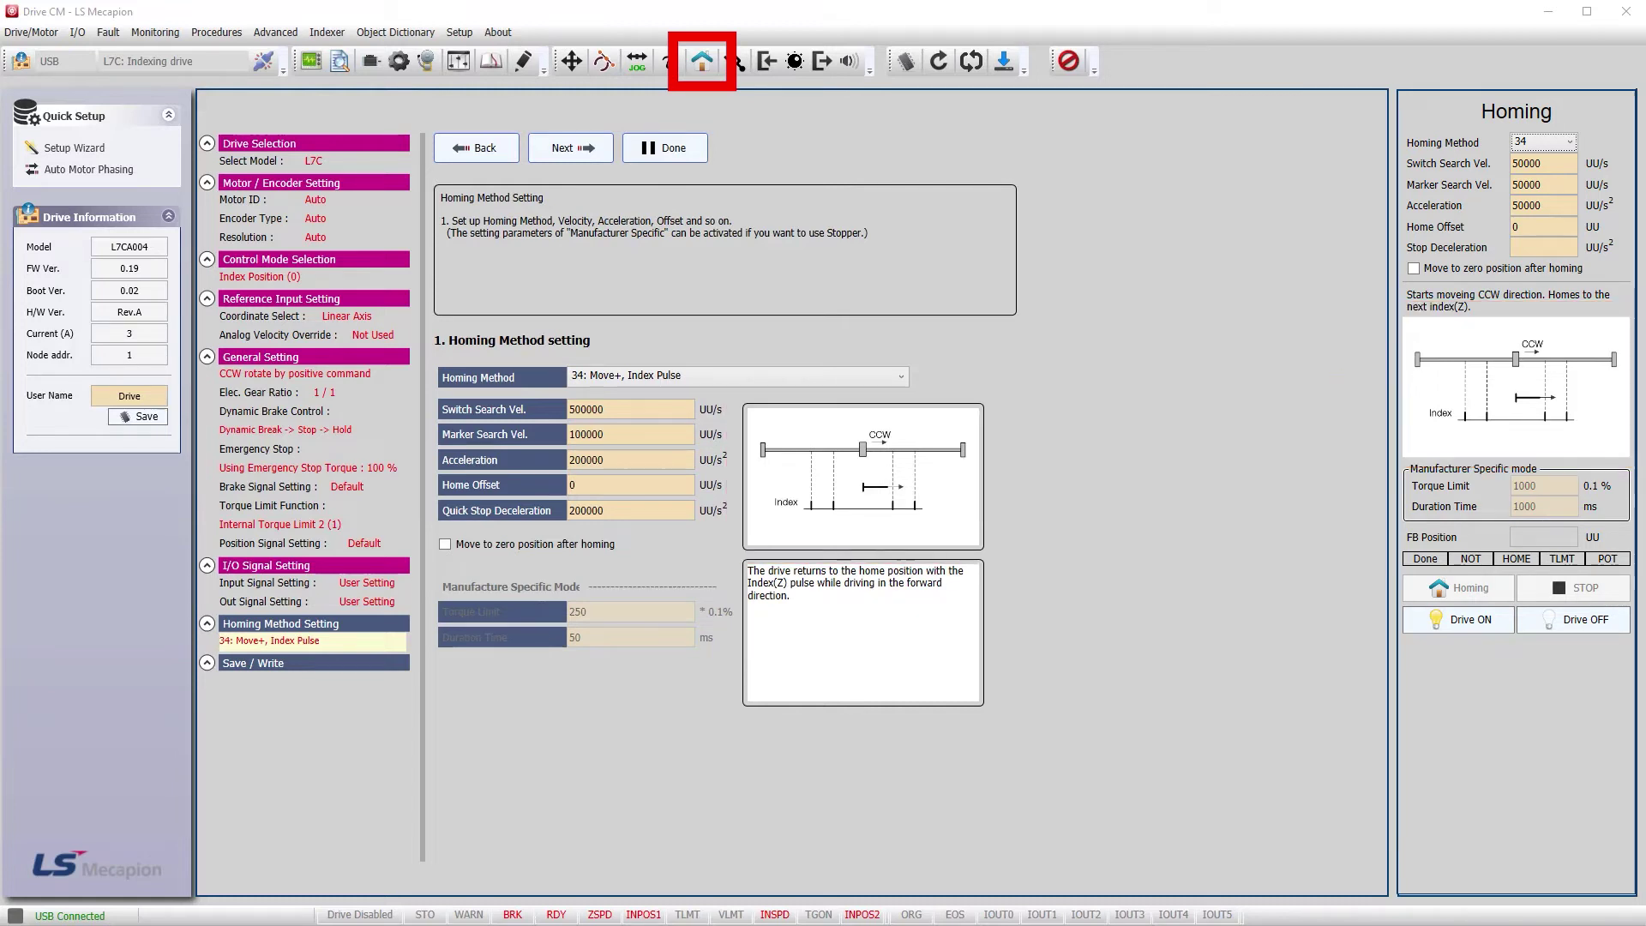
pyautogui.click(900, 379)
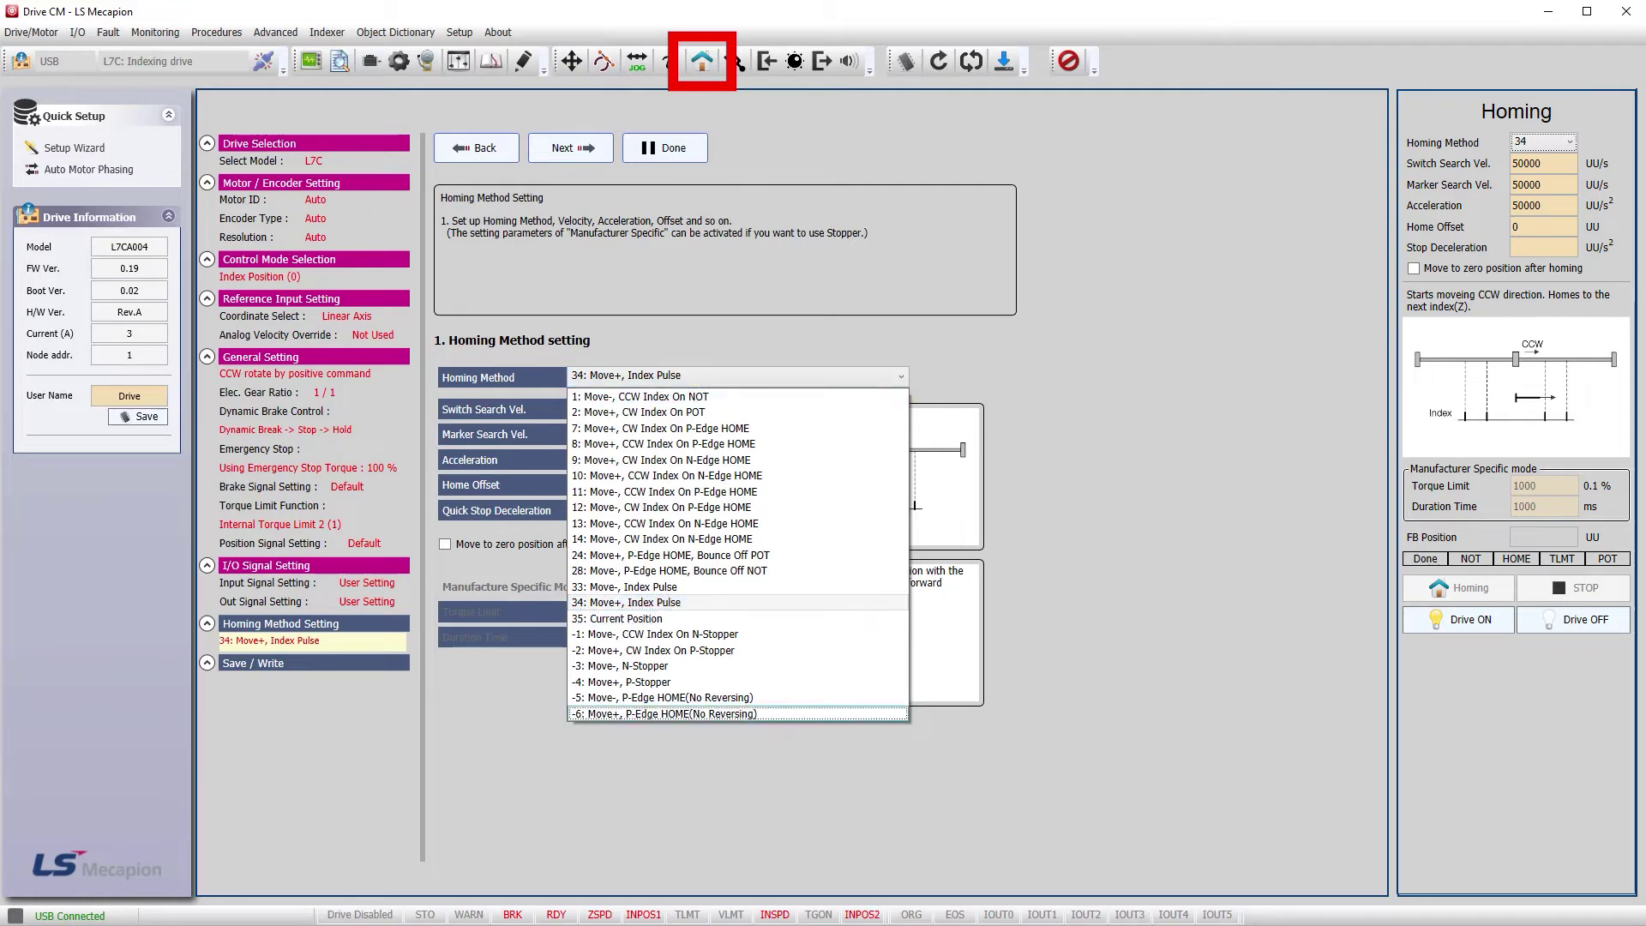
pyautogui.click(900, 379)
pyautogui.click(588, 150)
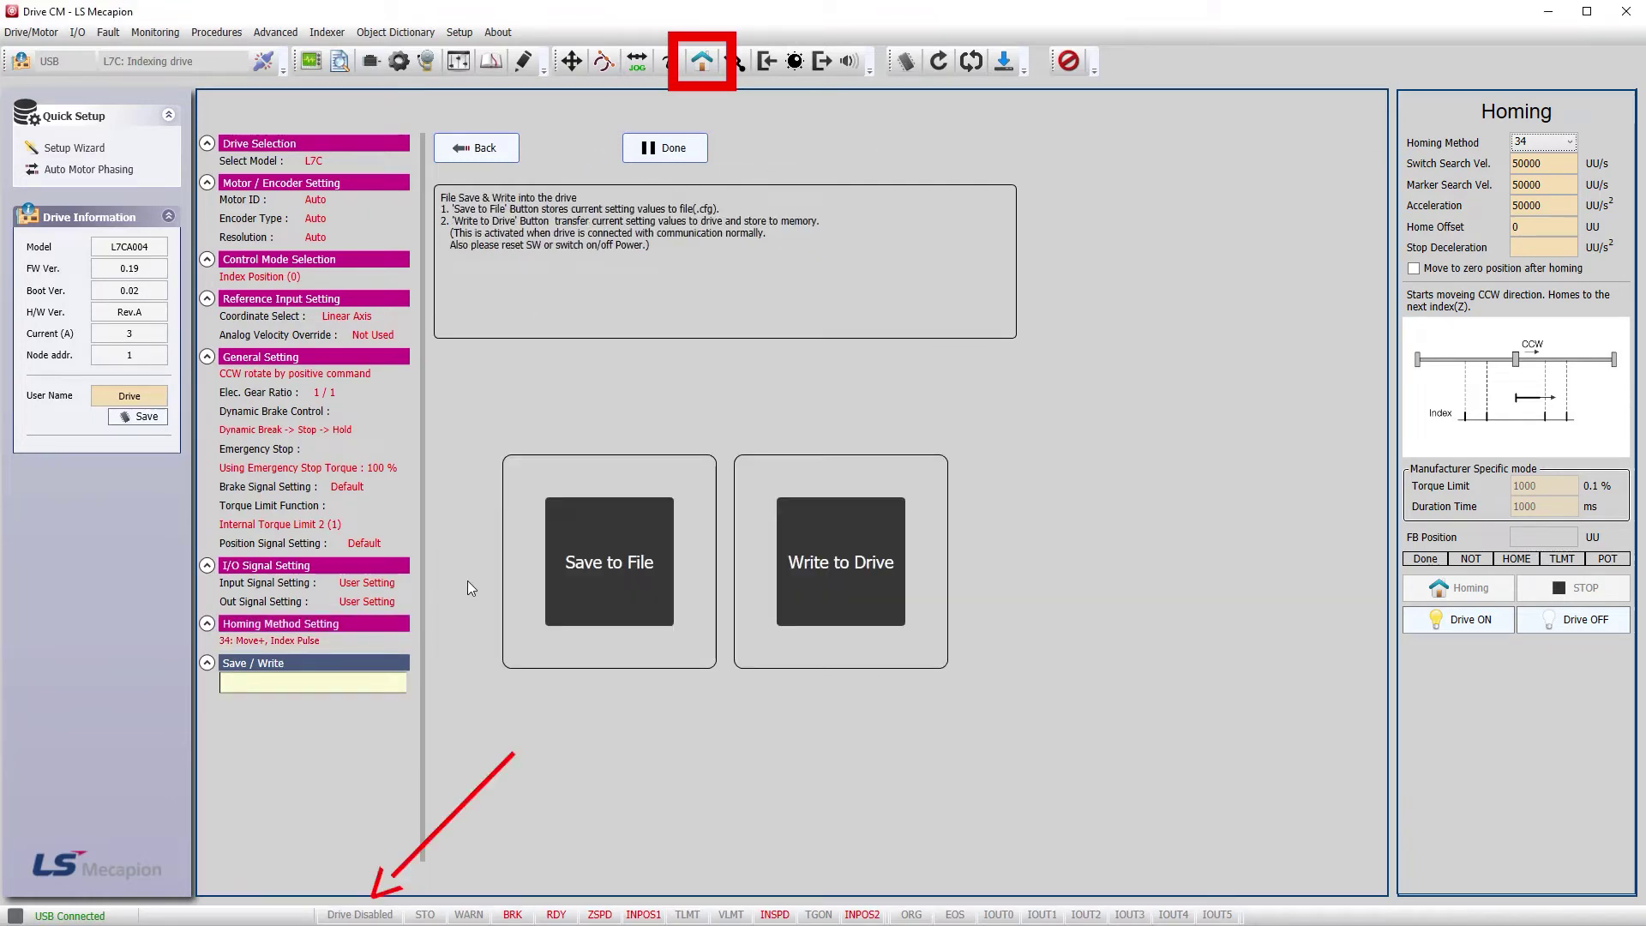
# Step: Write the wizard settings to the L7C drive and soft-reset it
pyautogui.click(831, 585)
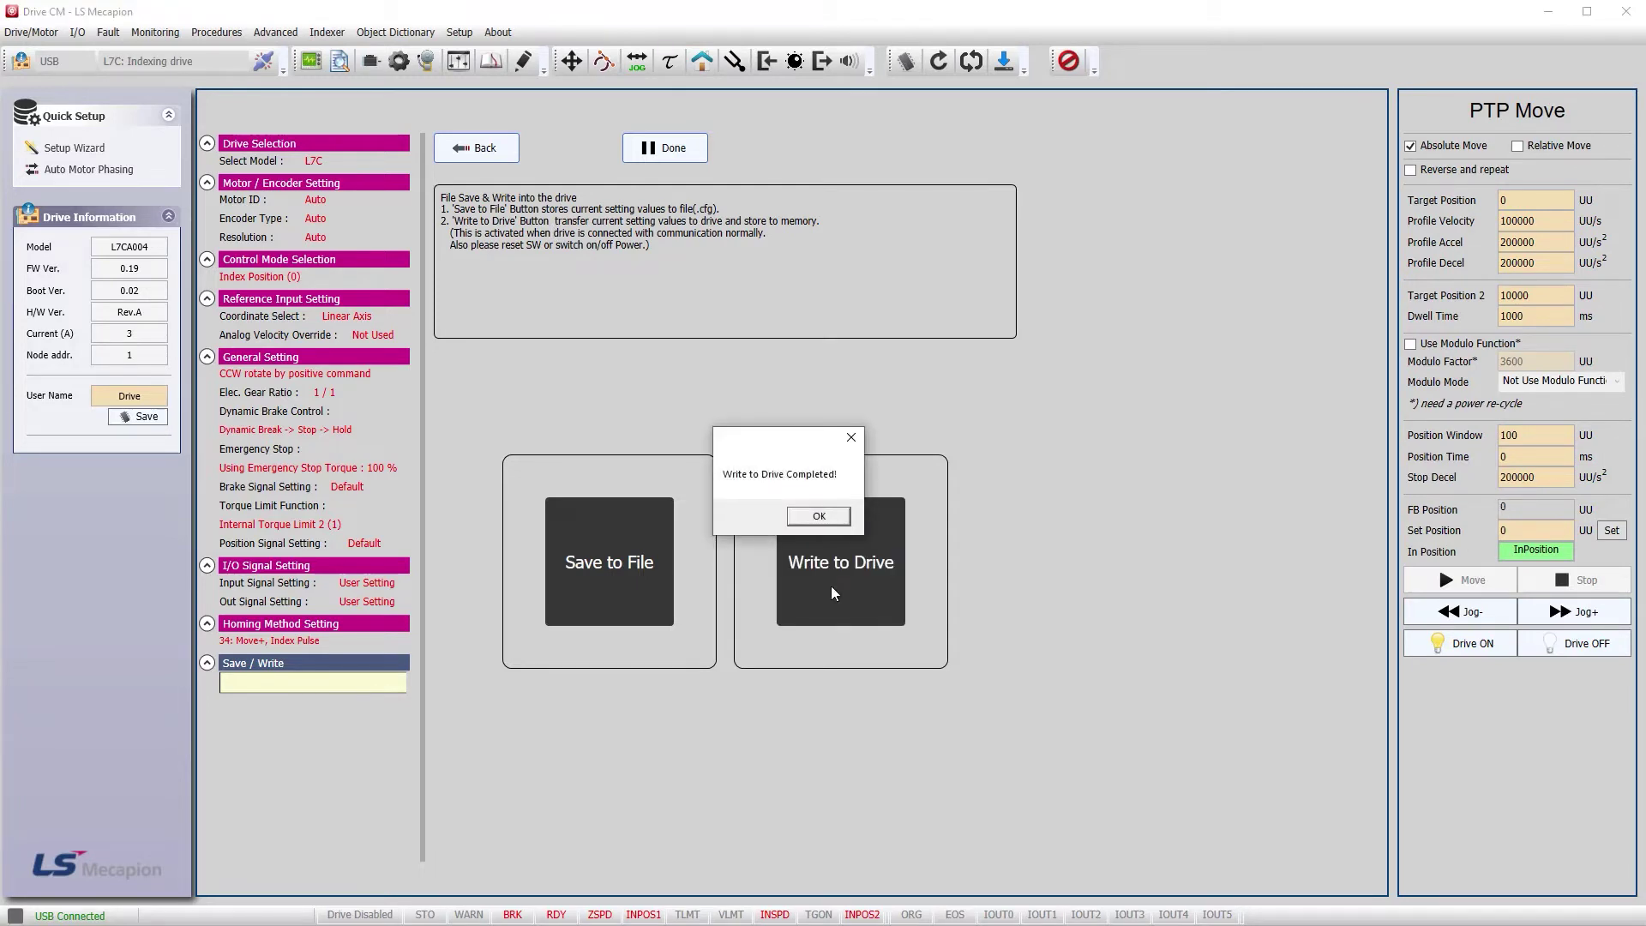
pyautogui.click(819, 516)
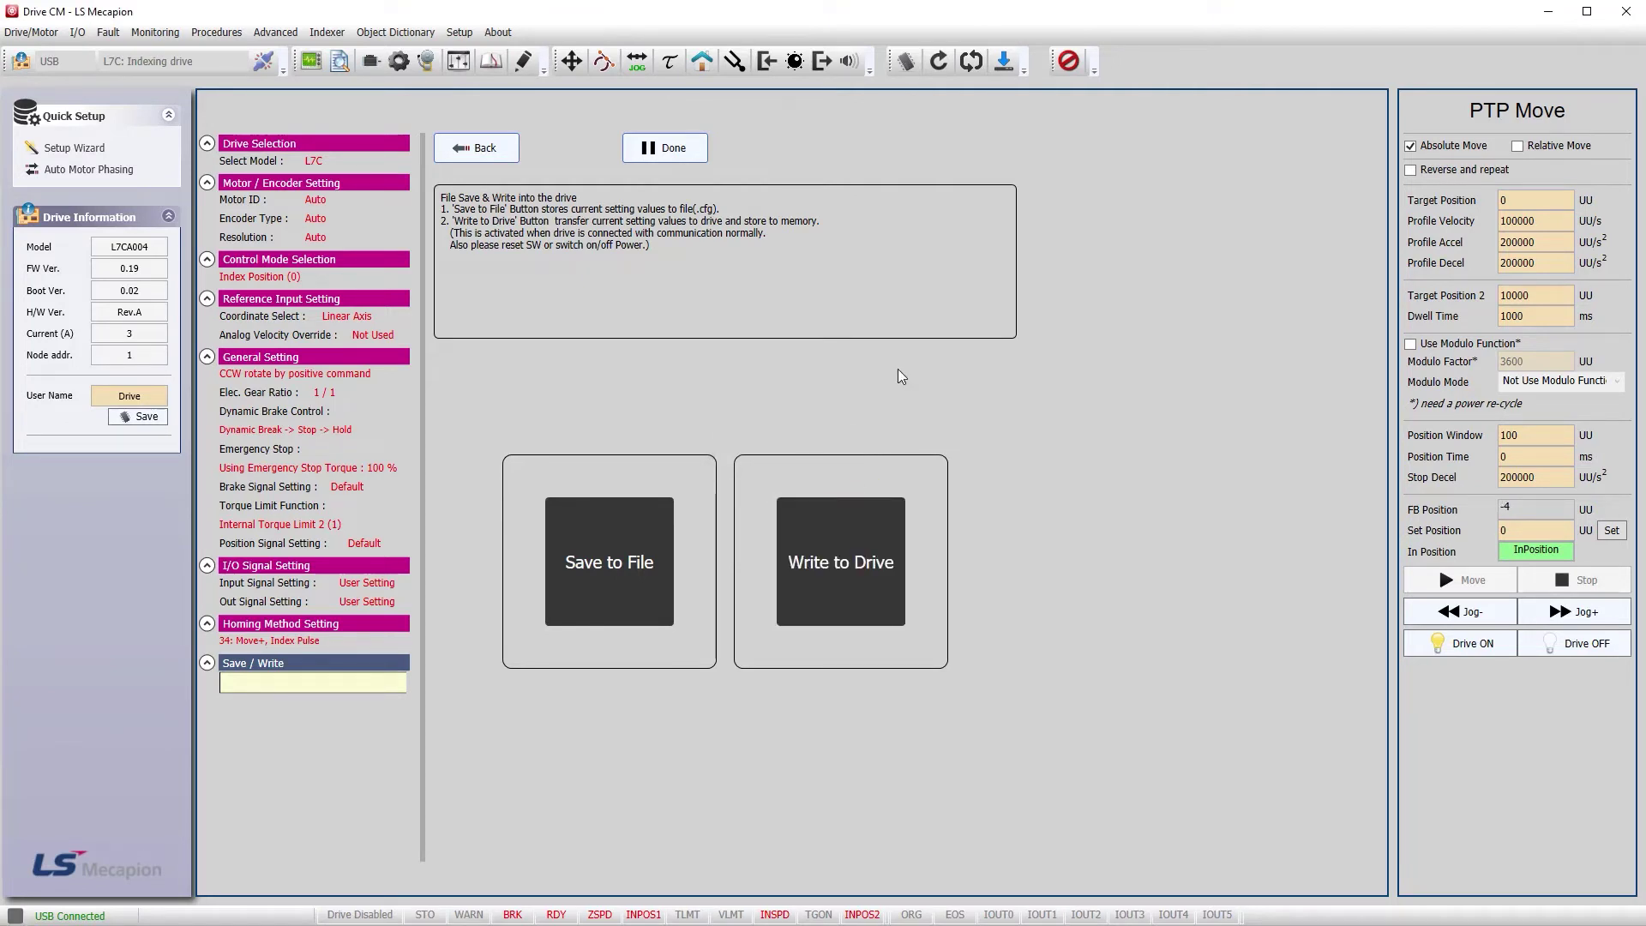
pyautogui.click(972, 61)
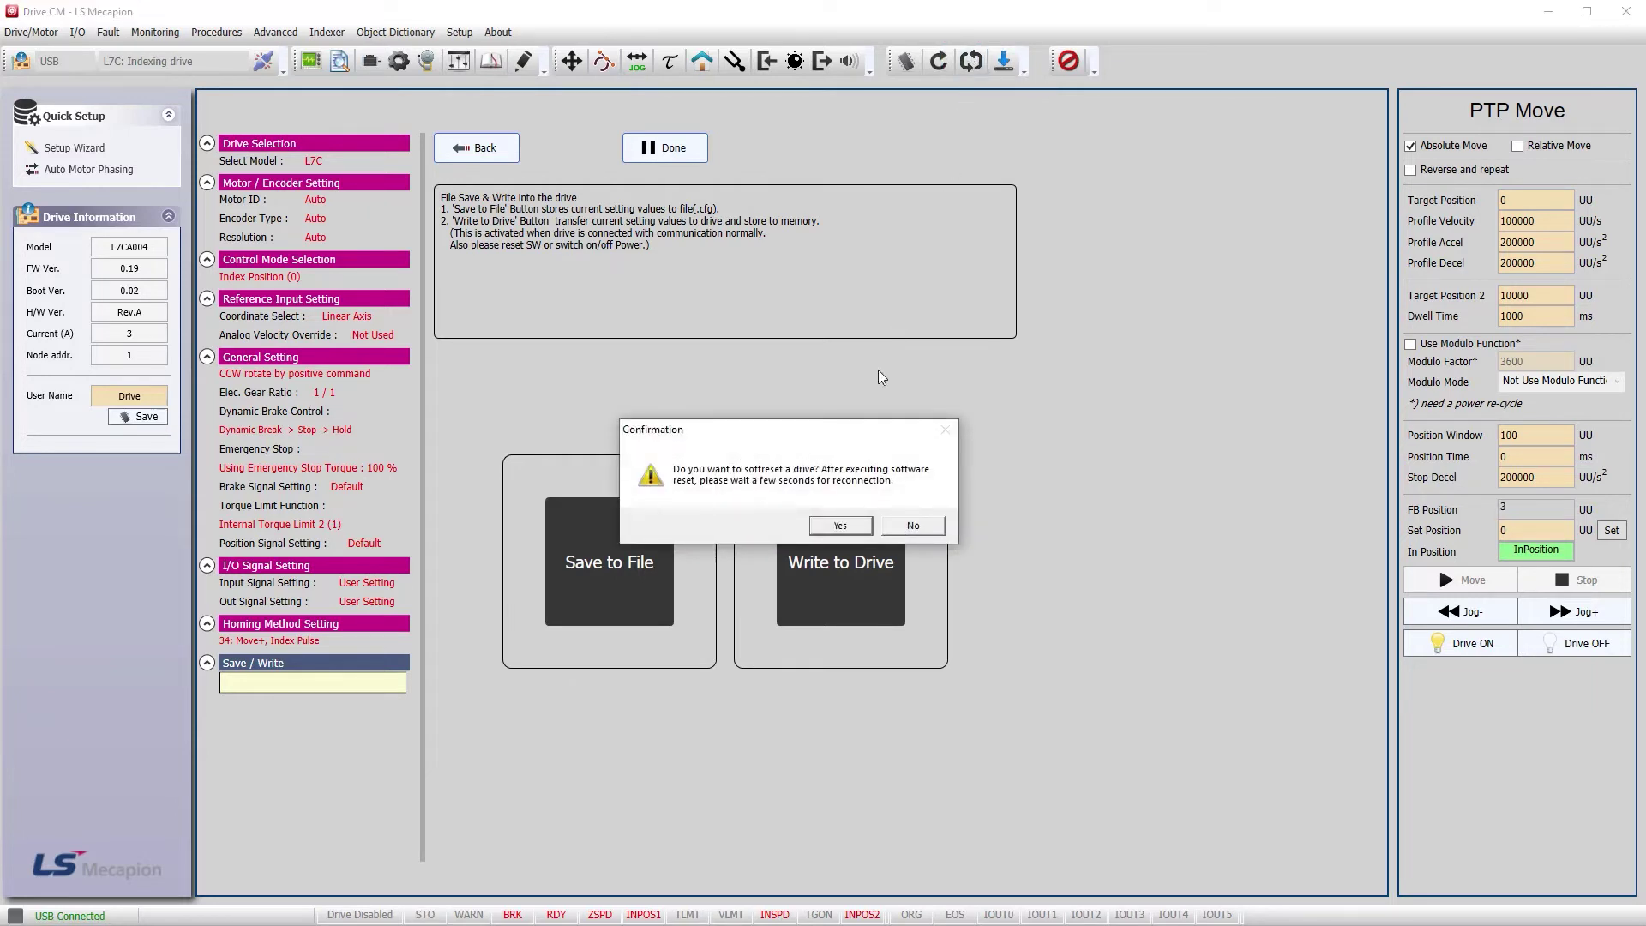
pyautogui.click(840, 526)
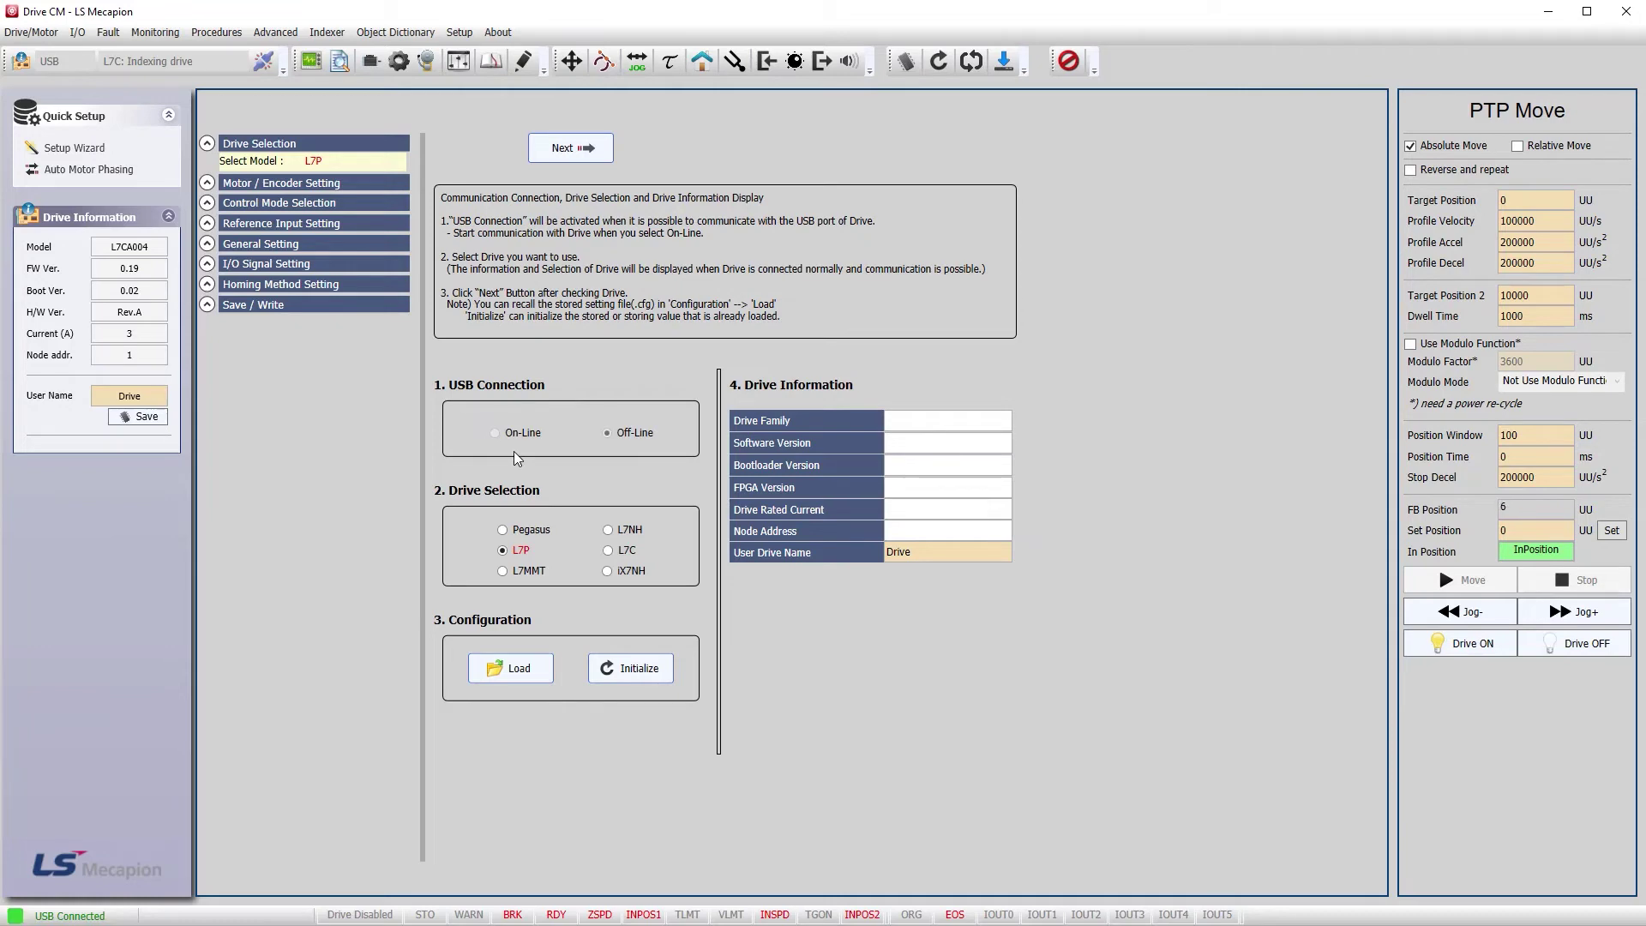
# Step: Browse the graph monitor, parameter list and motor setup views in the main area
pyautogui.click(311, 61)
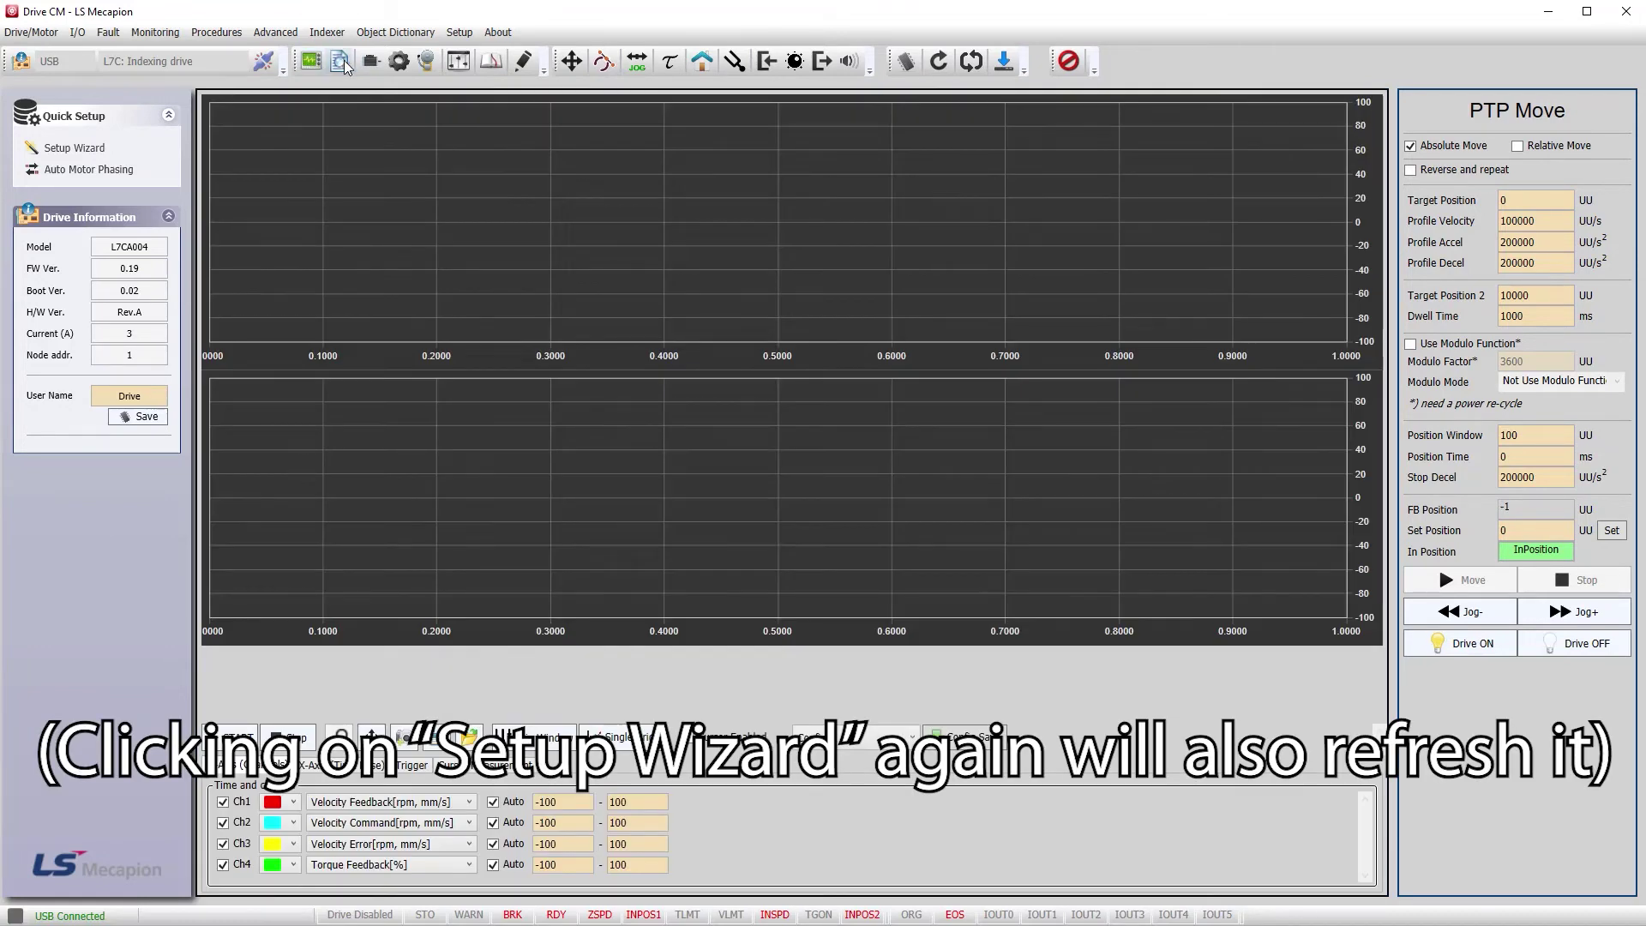
pyautogui.click(340, 61)
pyautogui.click(370, 63)
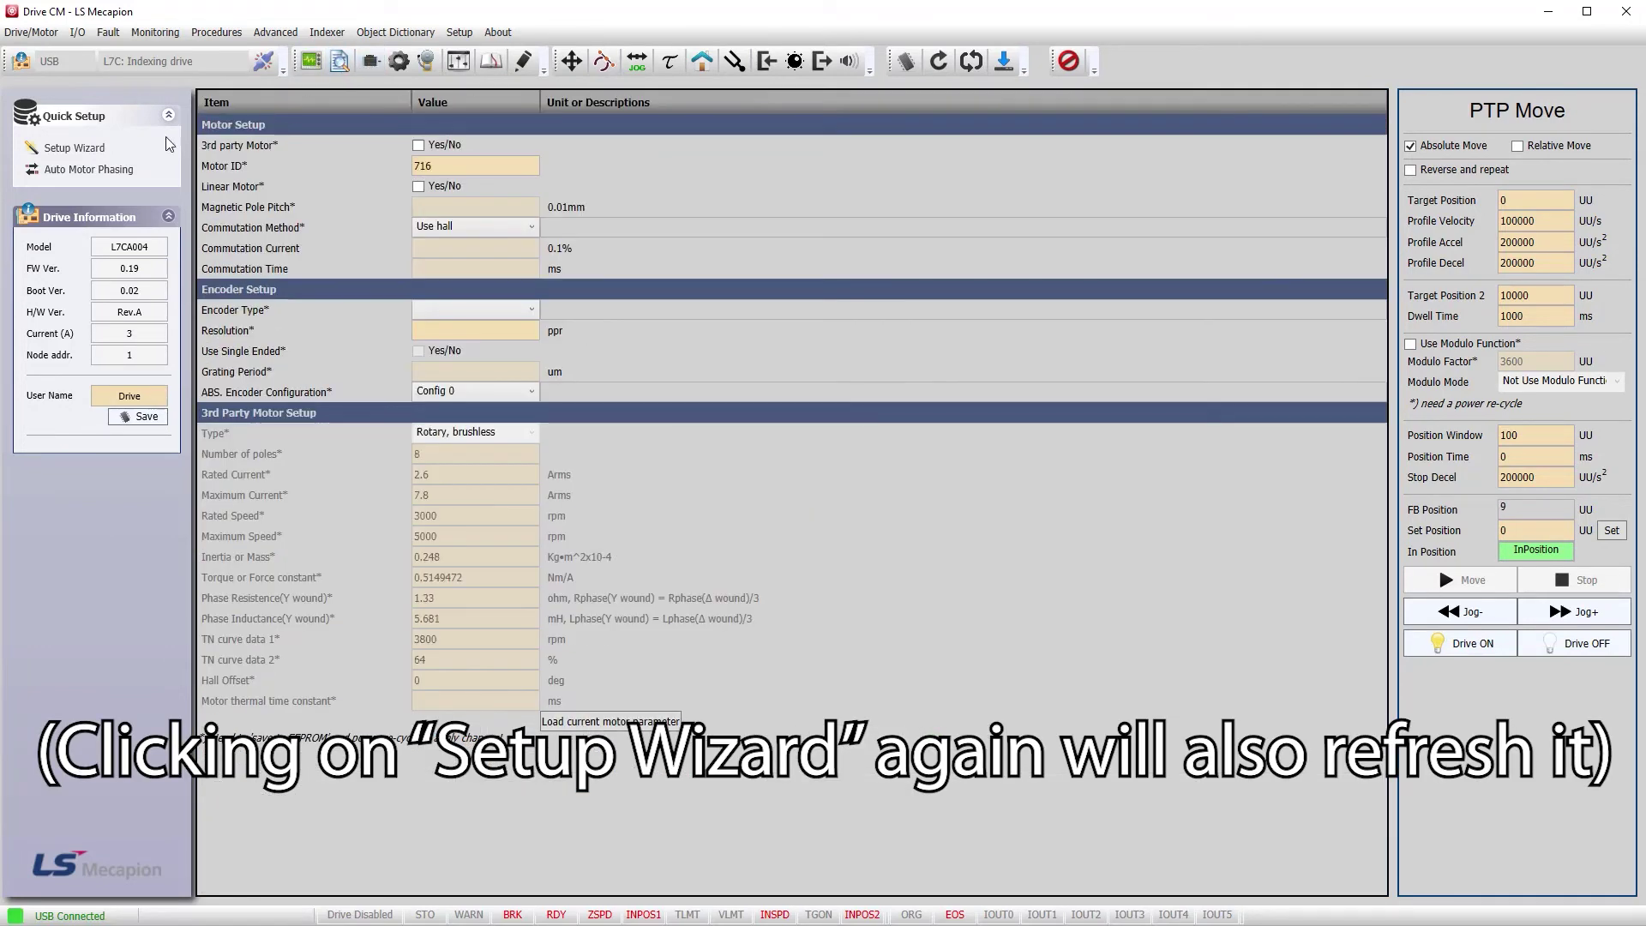
# Step: Reconnect the Setup Wizard on-line and read back the drive information (L7CA004, software 0.19)
pyautogui.click(76, 148)
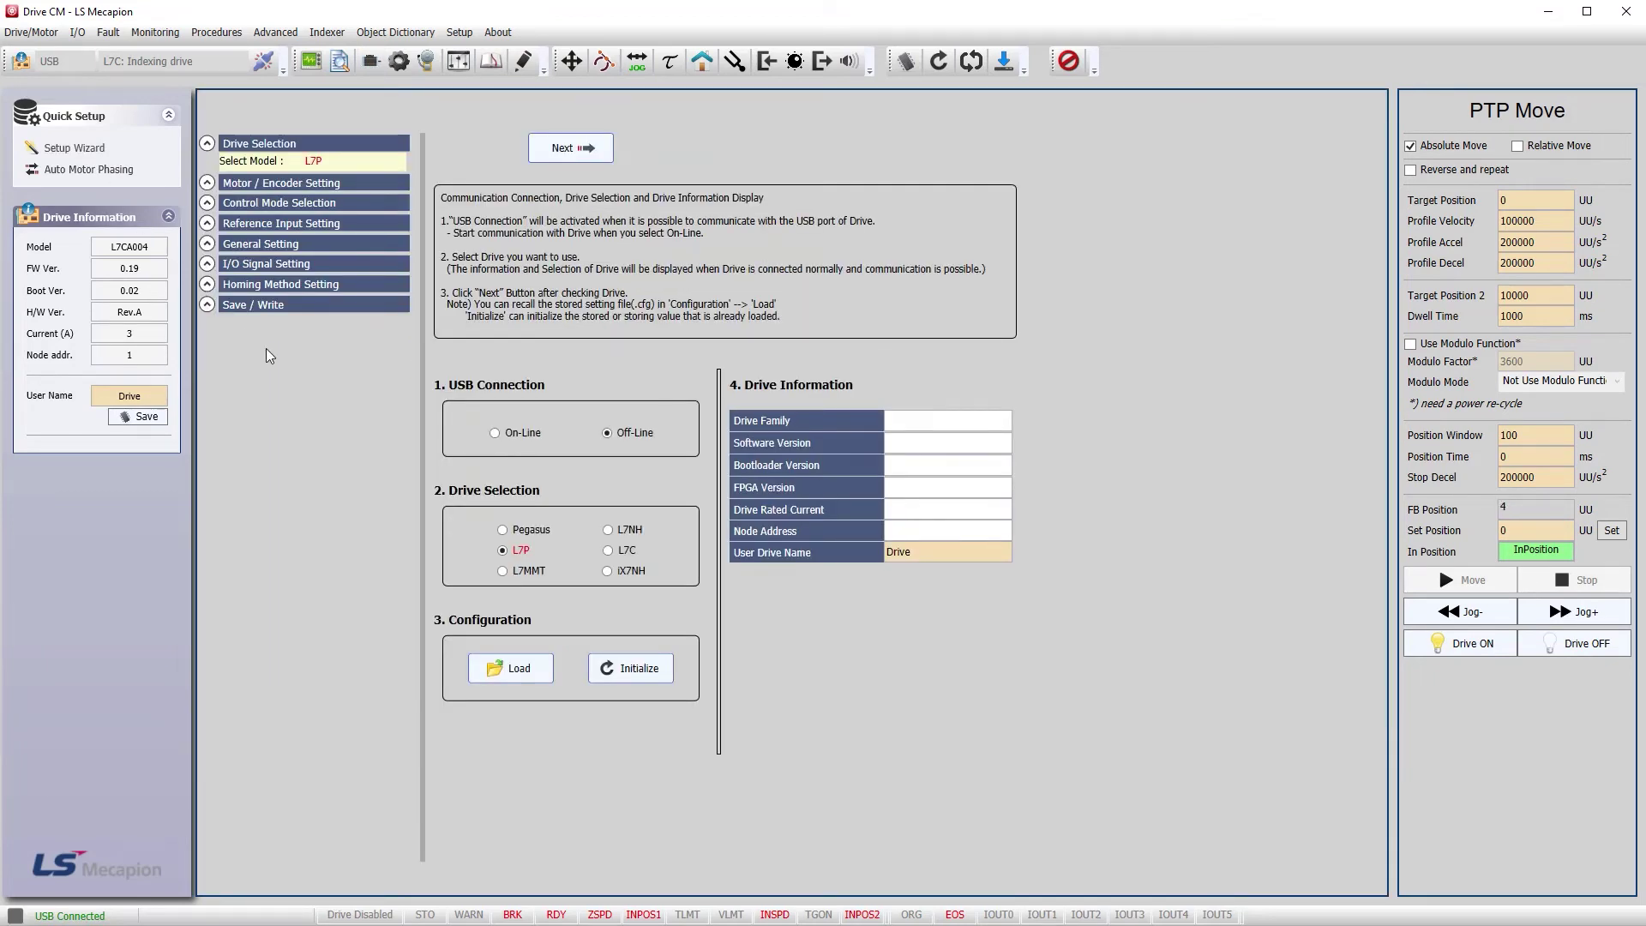
pyautogui.click(495, 433)
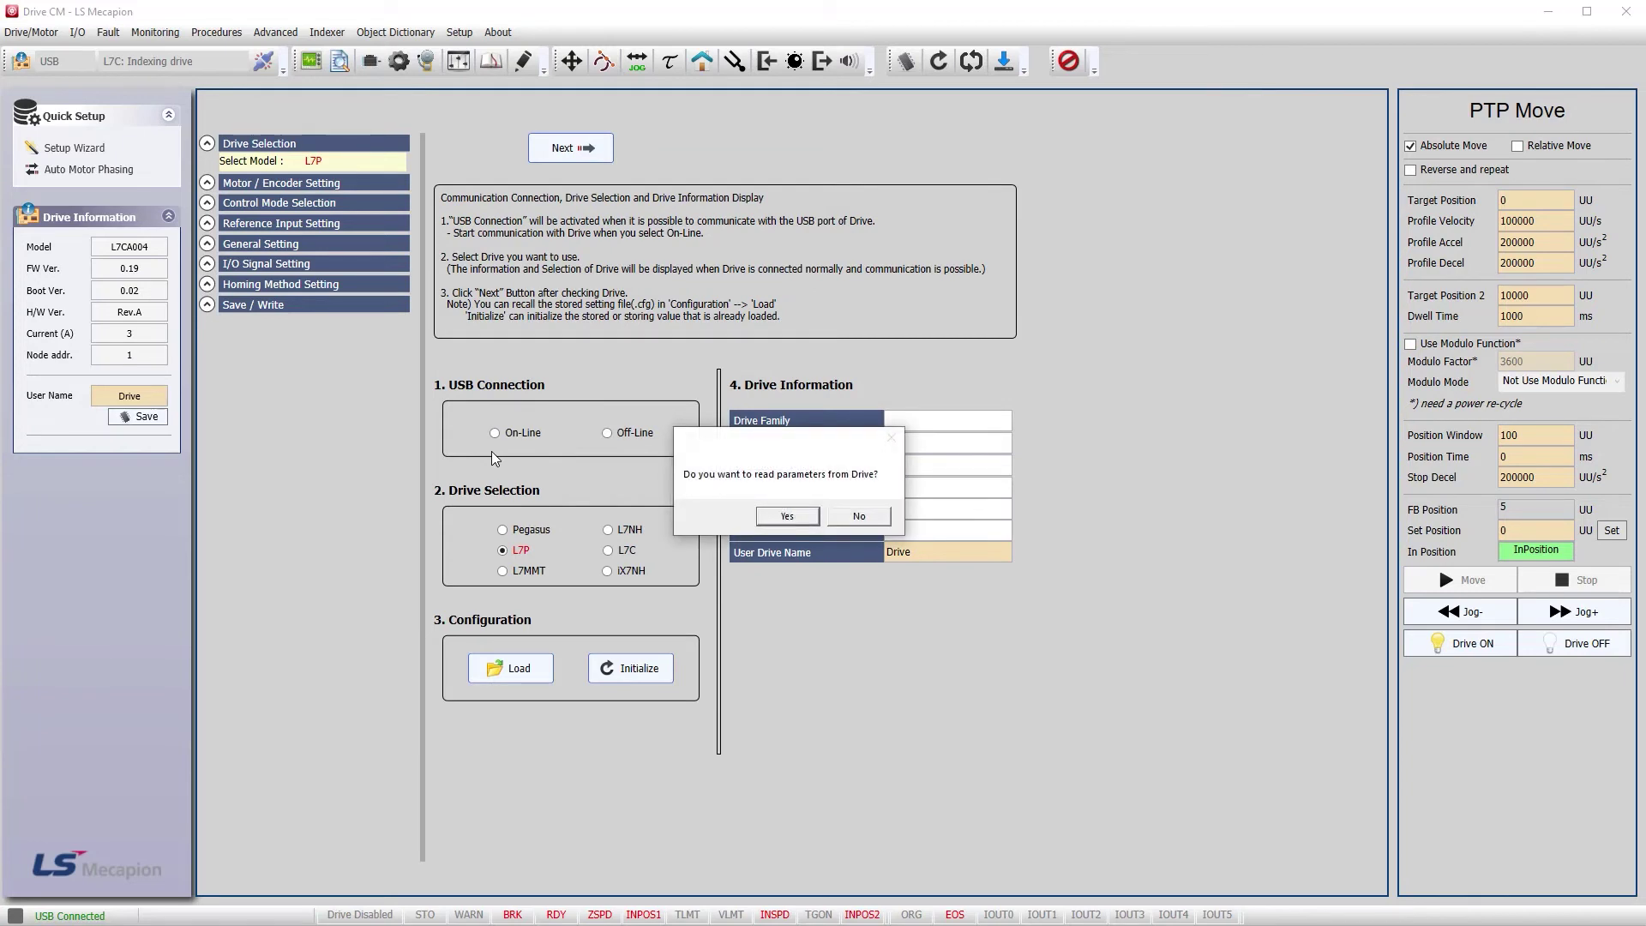
pyautogui.click(787, 516)
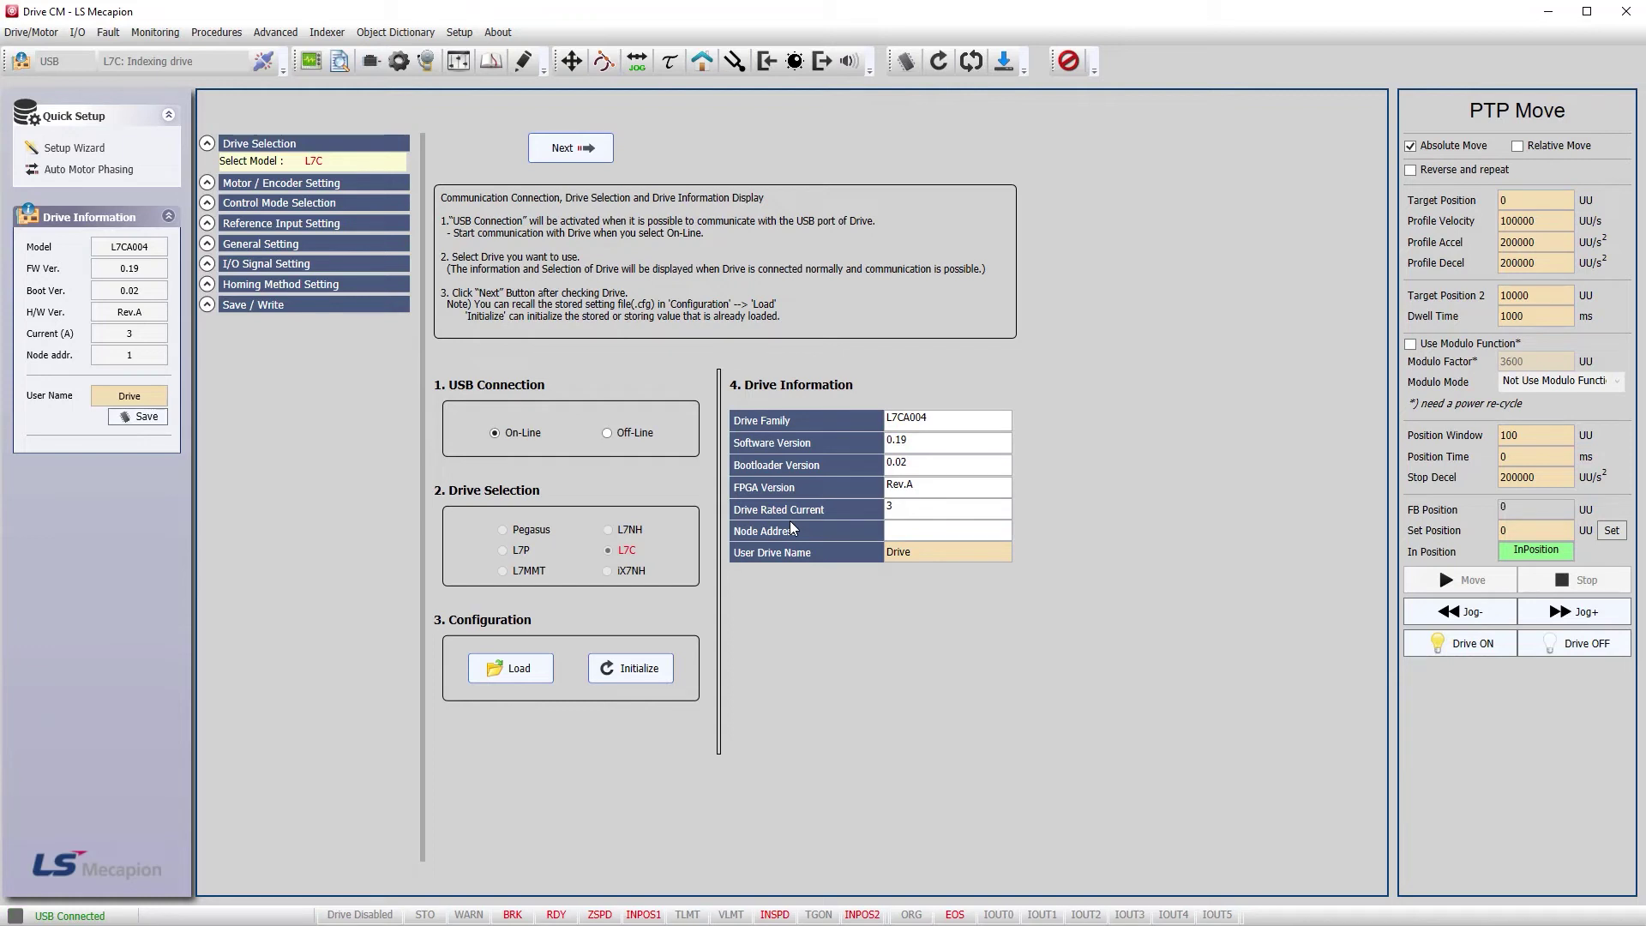
# Step: Show the Digital Input monitor listing HOME on input 2, POT on 7 and NOT on 8
pyautogui.click(767, 61)
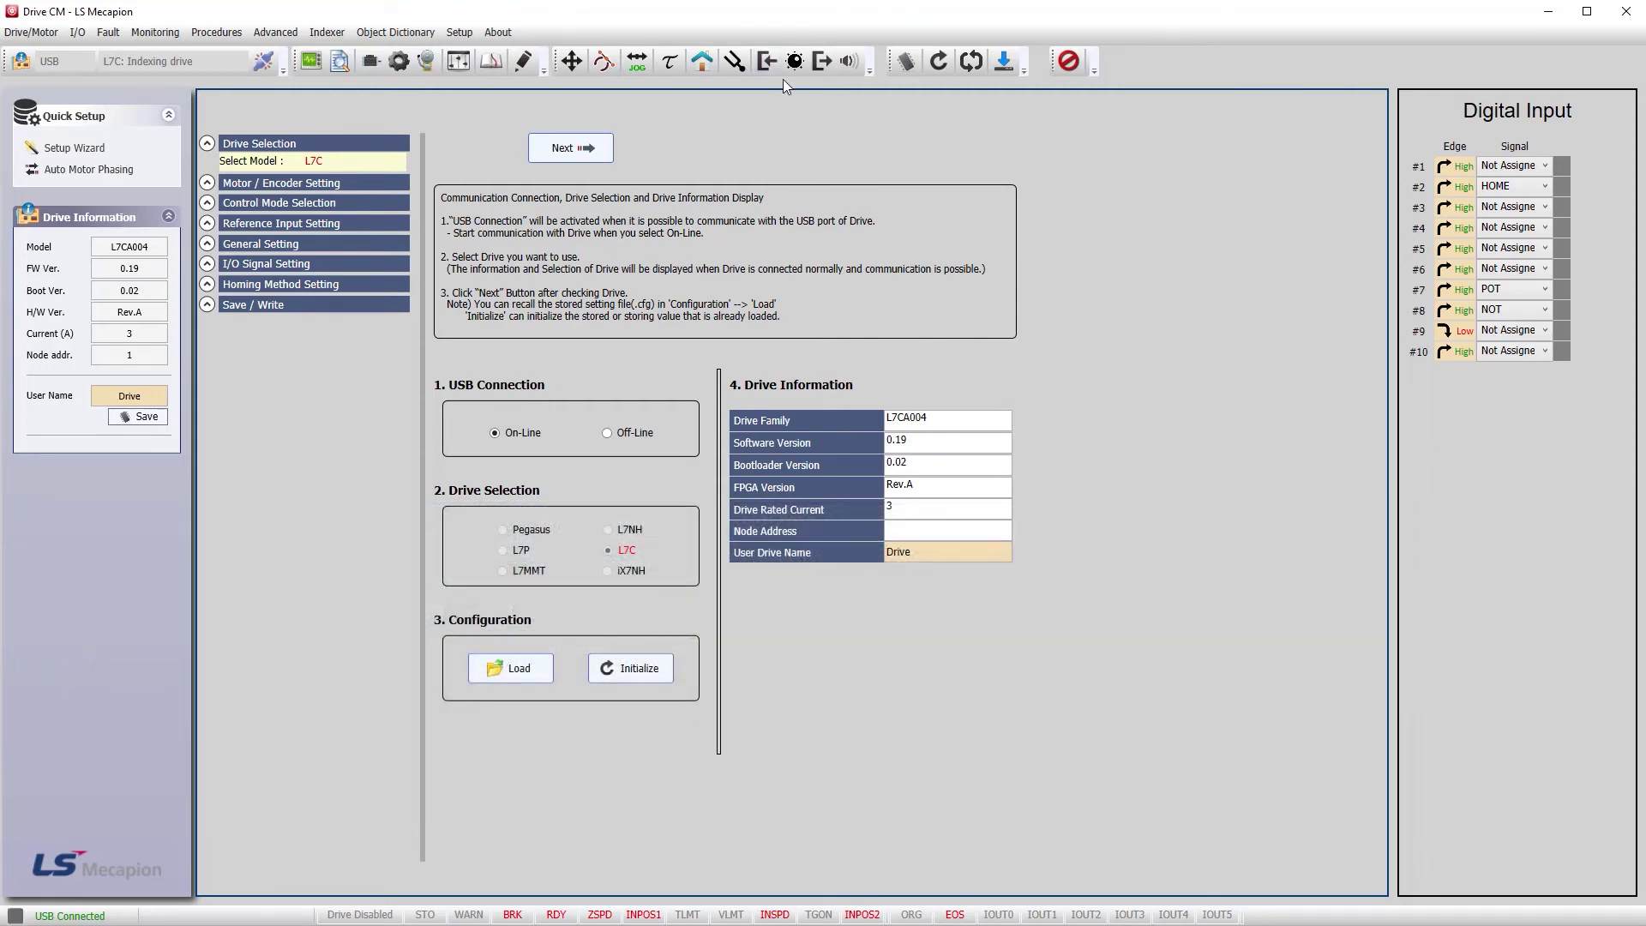
# Step: Set the Manual Jog speed to 120 rpm
pyautogui.click(637, 61)
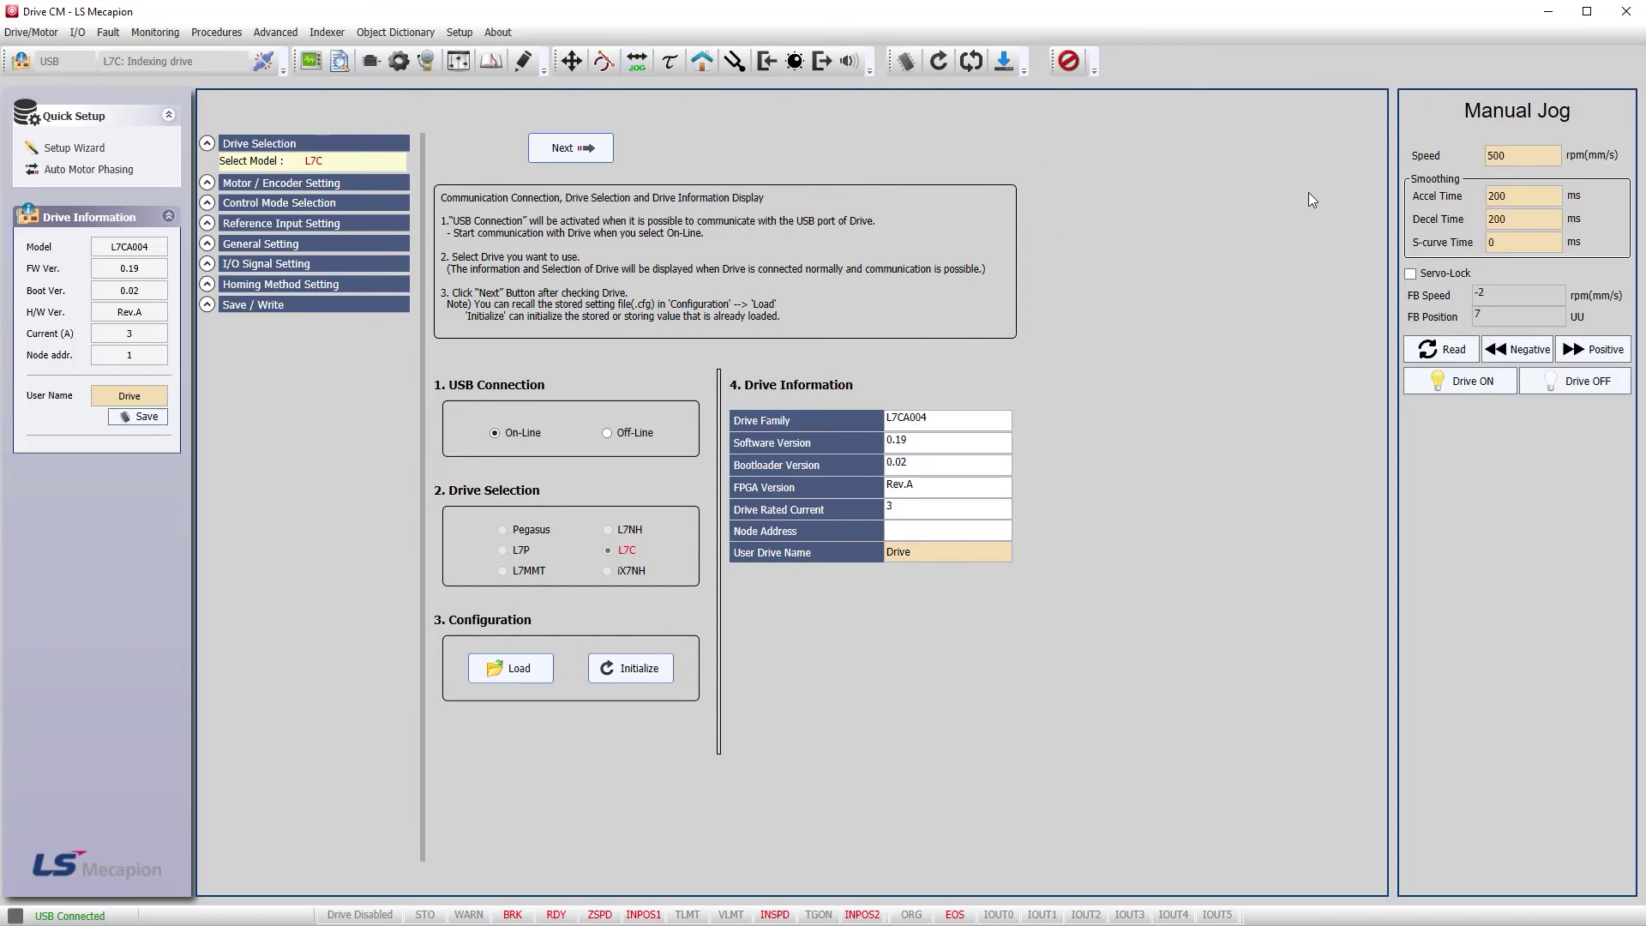
pyautogui.doubleClick(1526, 161)
pyautogui.write('120')
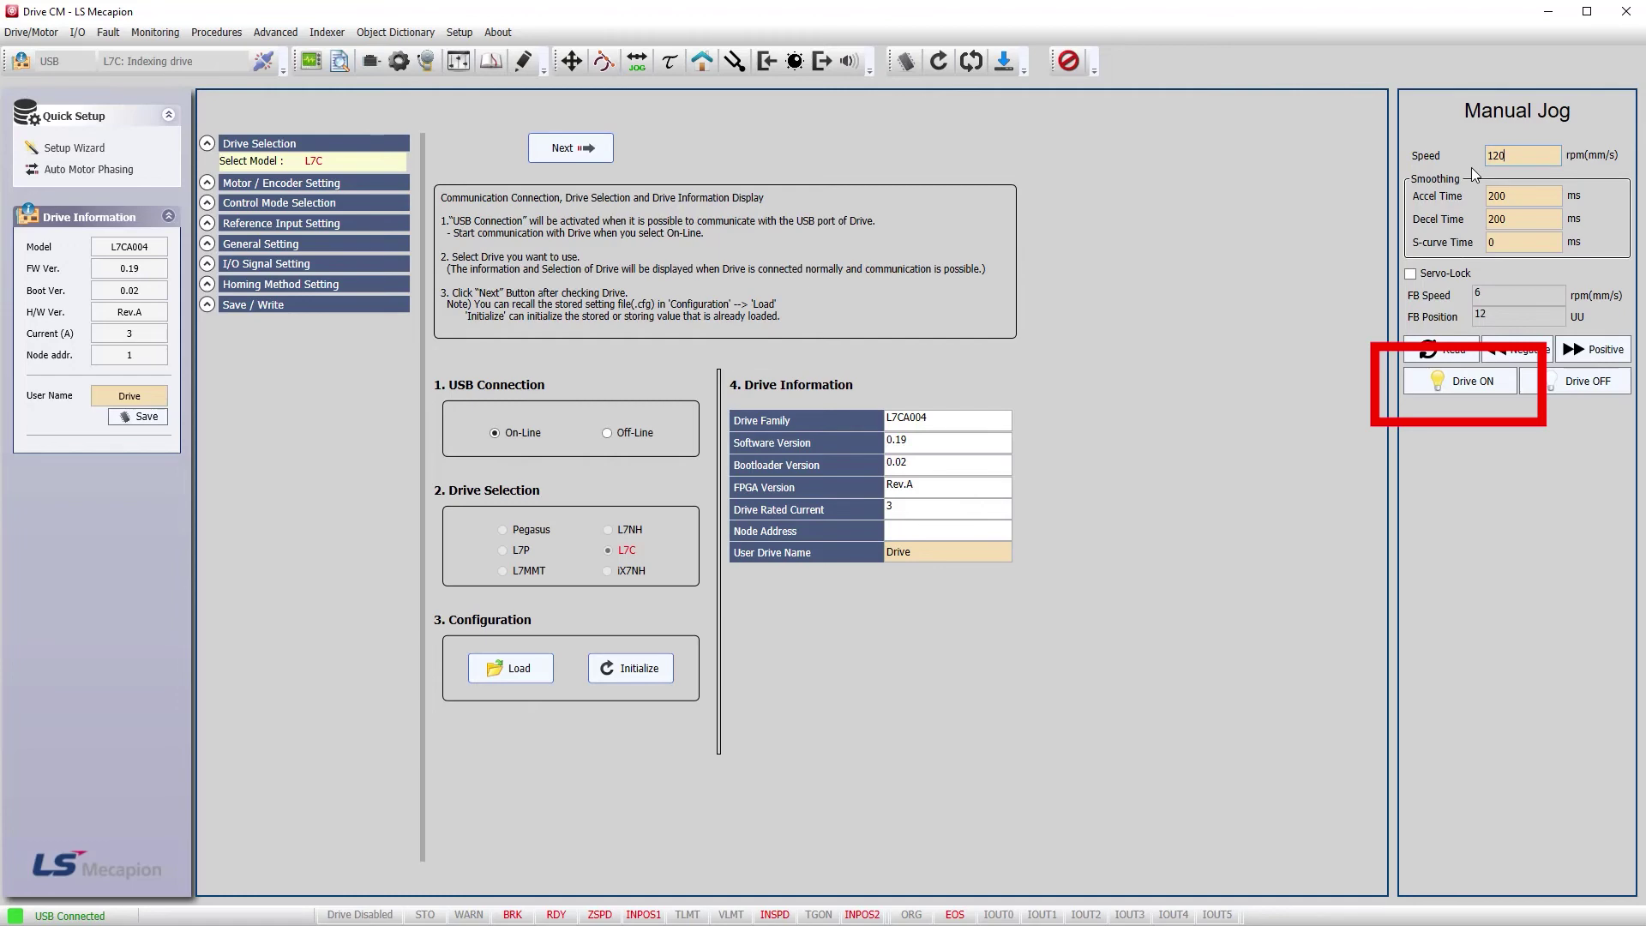
# Step: Enable the drive and jog the stage in the positive, then negative direction
pyautogui.click(1460, 382)
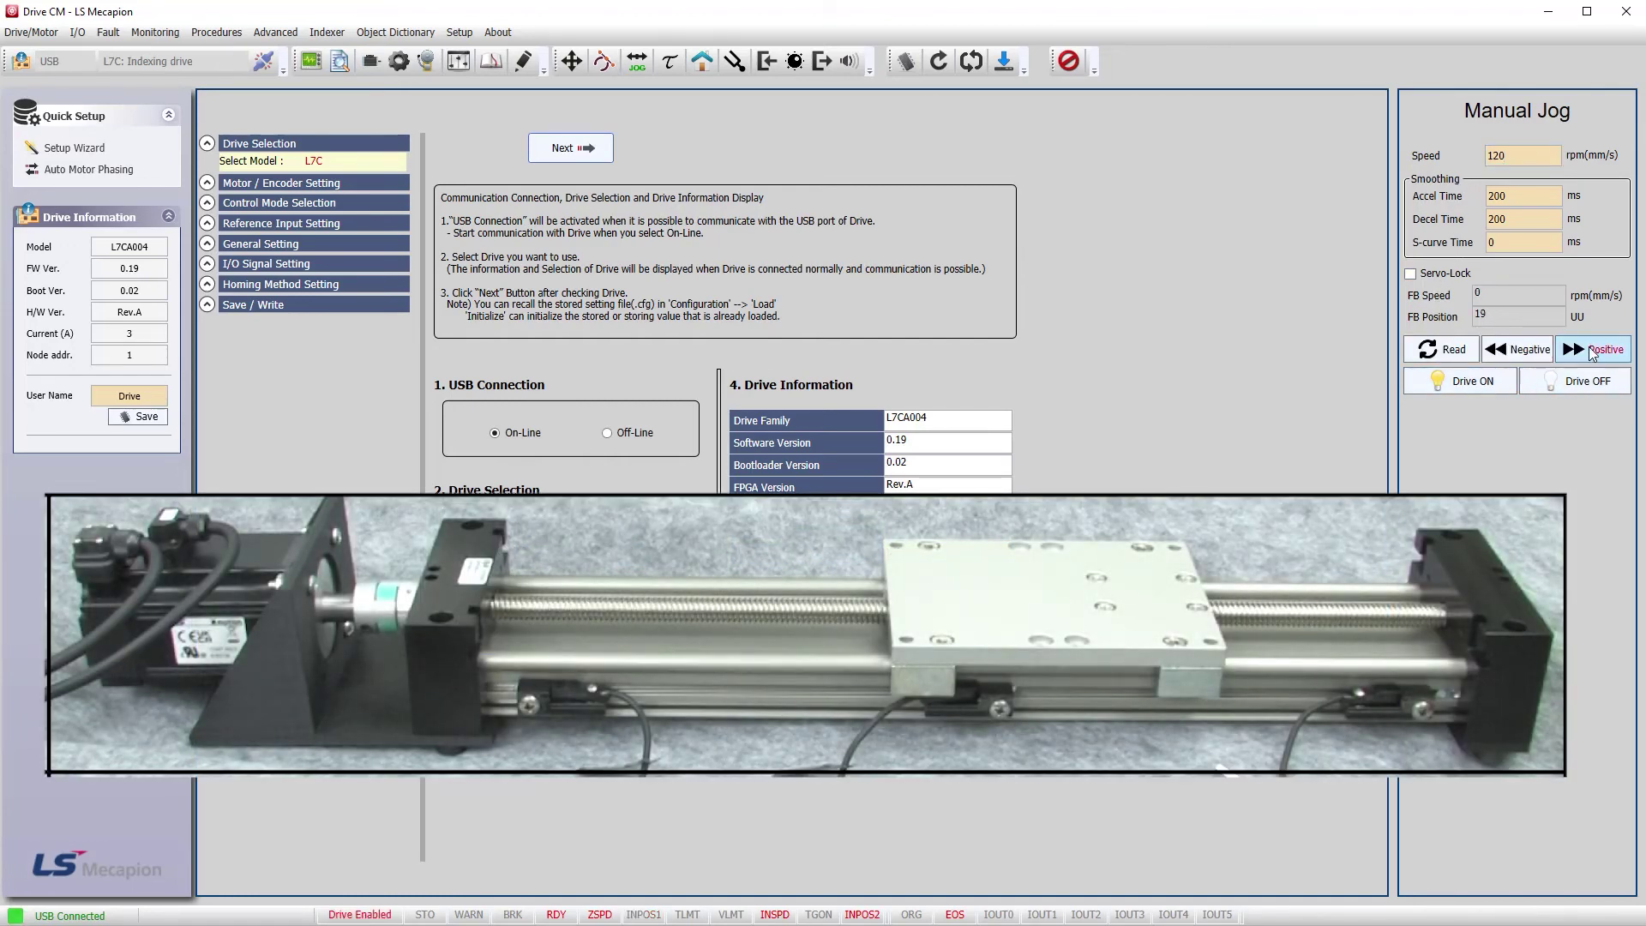
pyautogui.click(1587, 346)
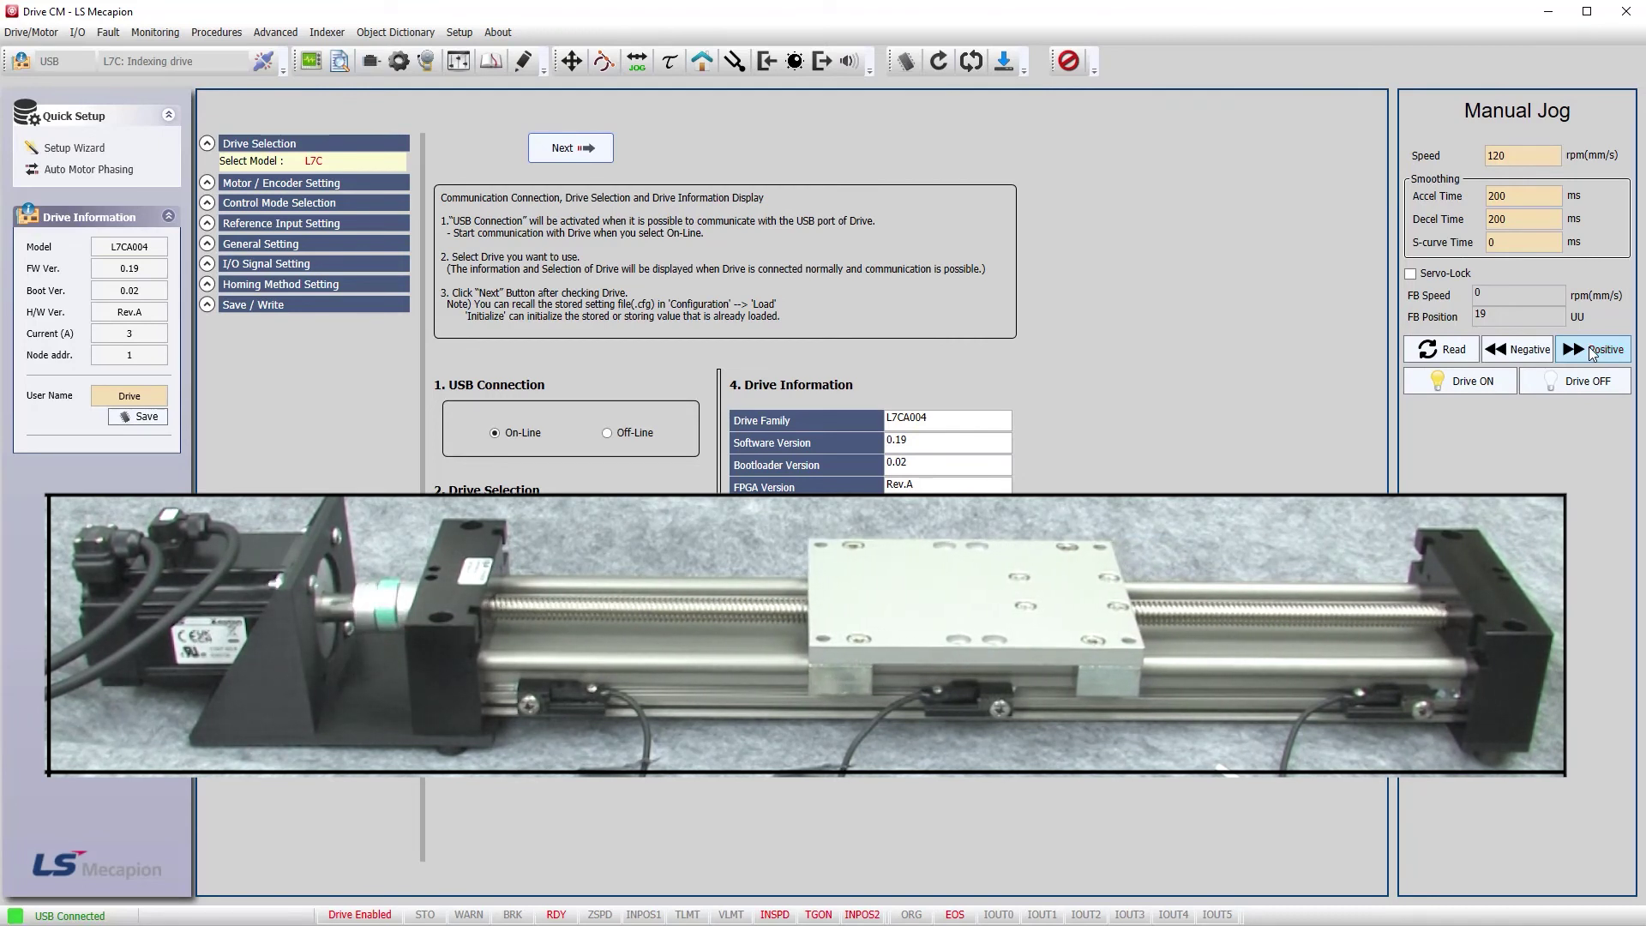
pyautogui.click(1518, 351)
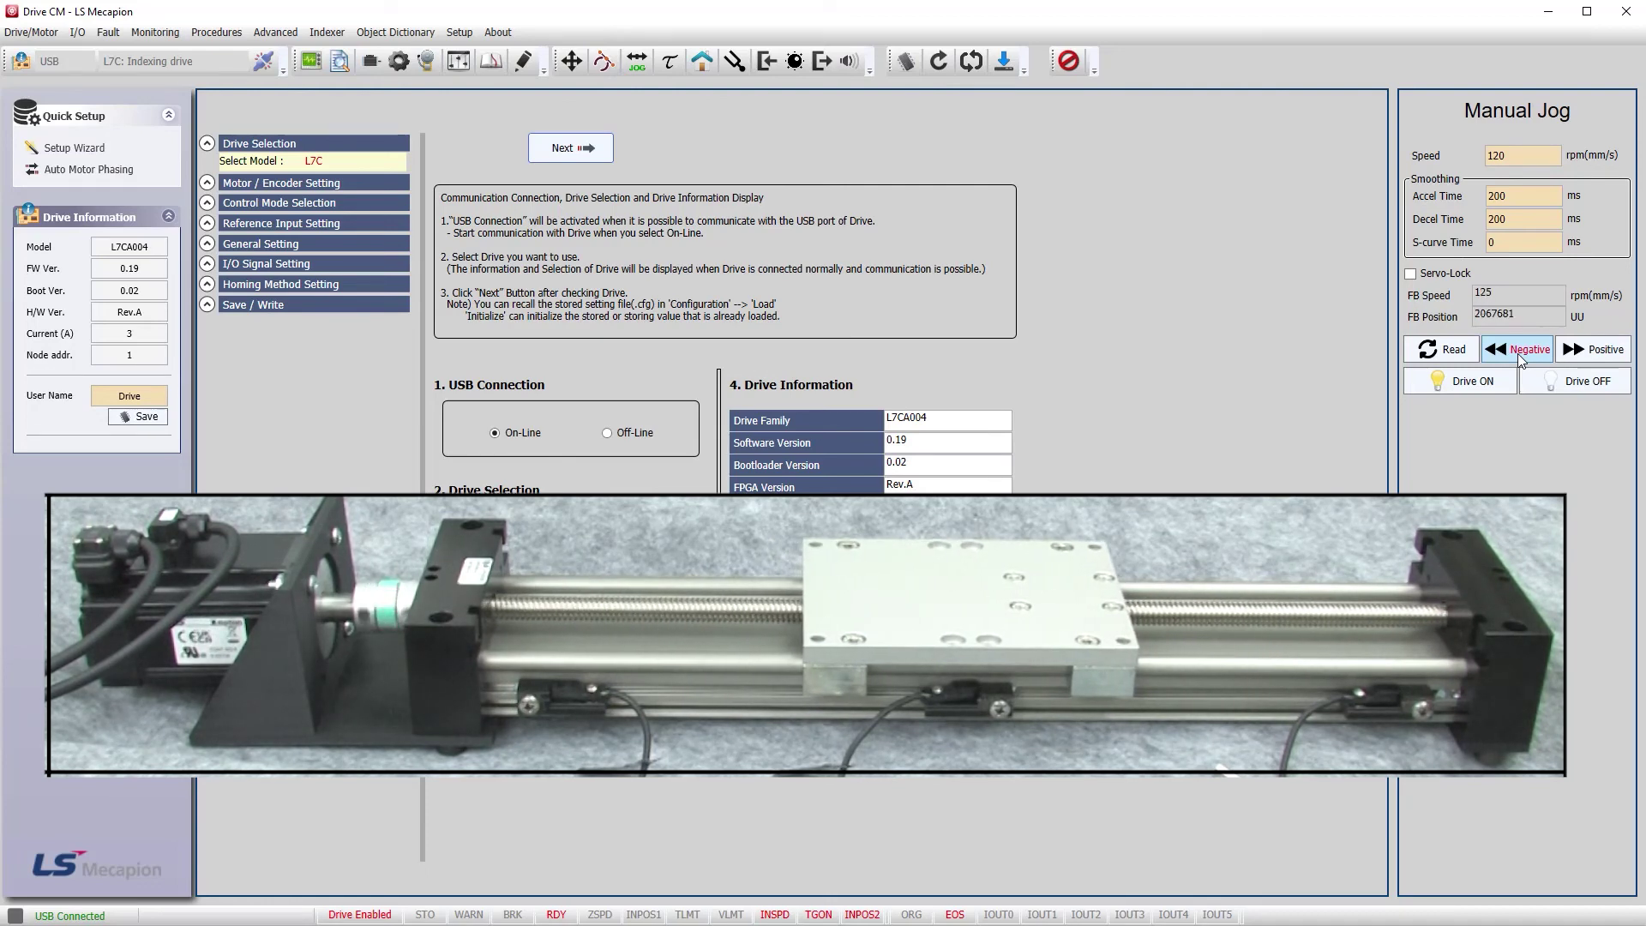